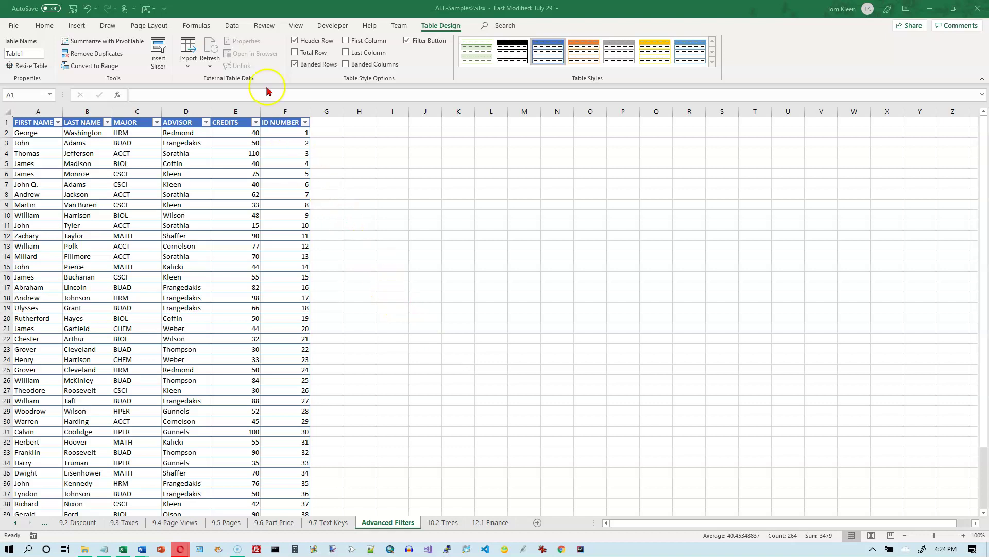
Show the Data commands and highlight parts of the student table to review its columns.
left_click(229, 27)
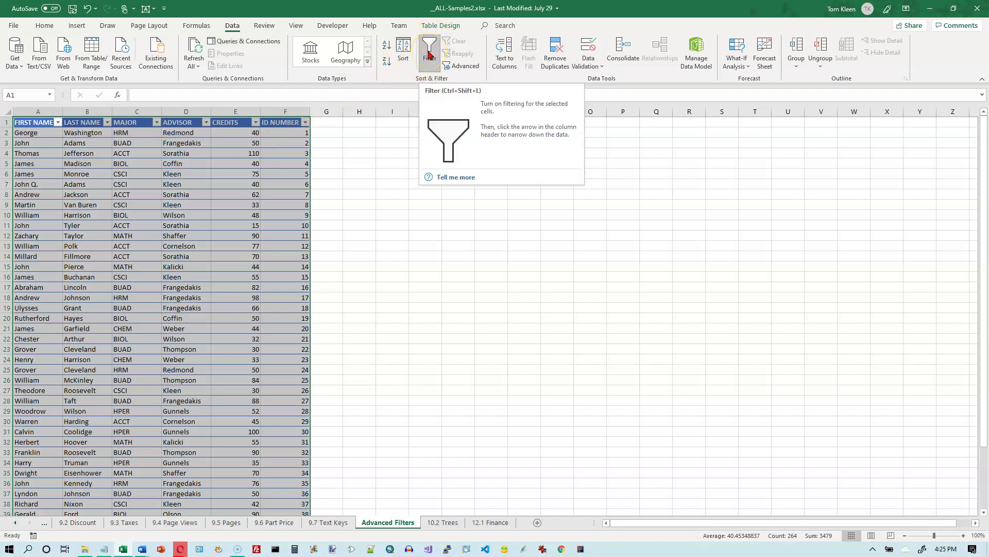
left_click(236, 134)
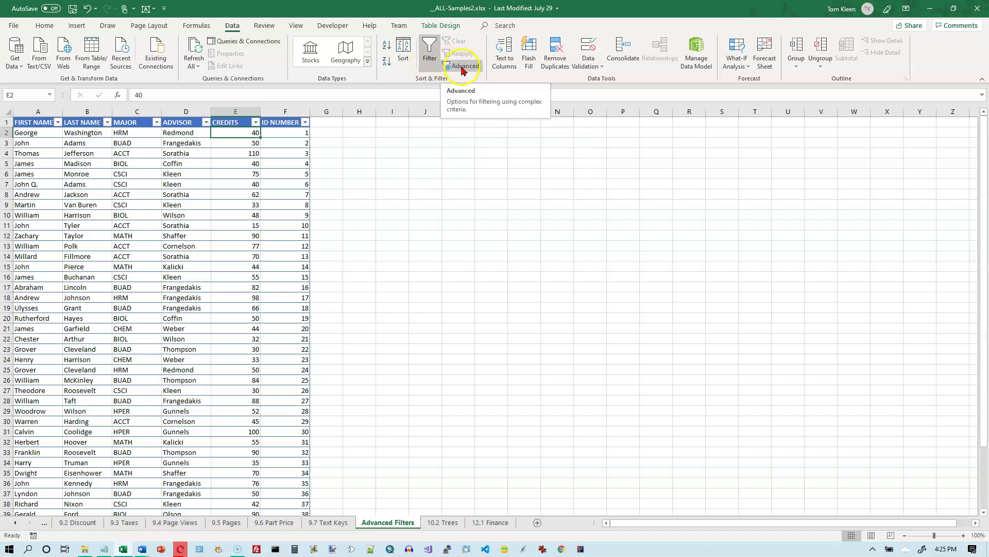
left_click(29, 133)
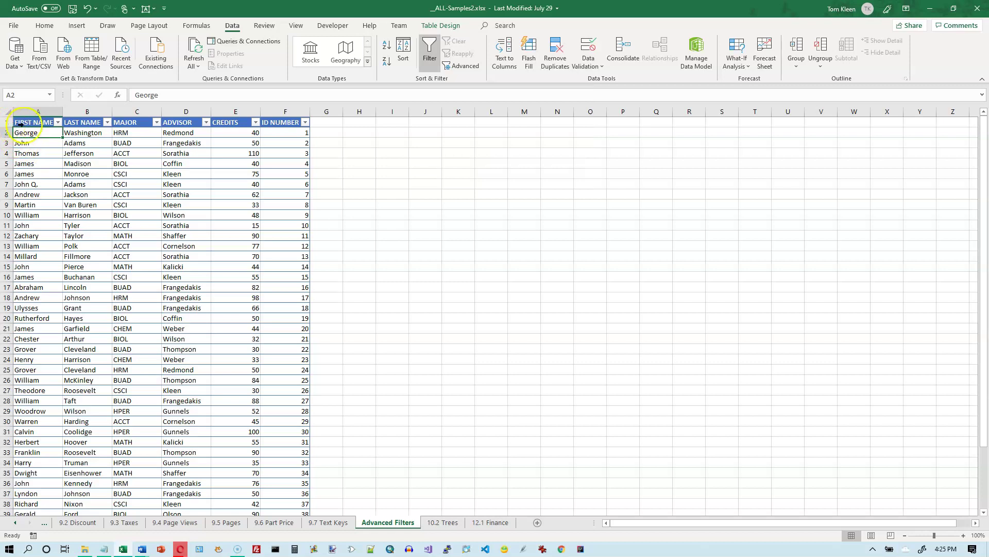
left_click_drag(32, 125, 276, 259)
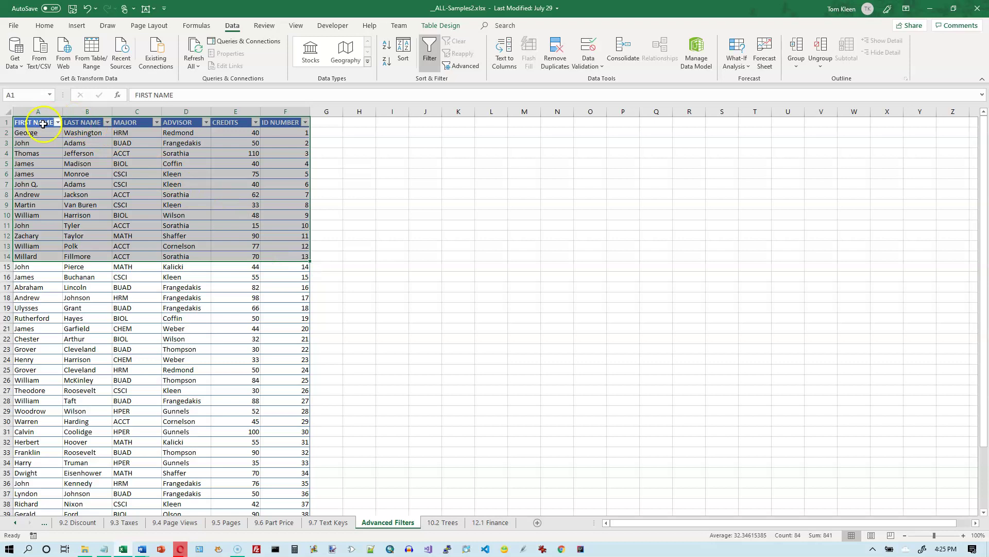
left_click(45, 122)
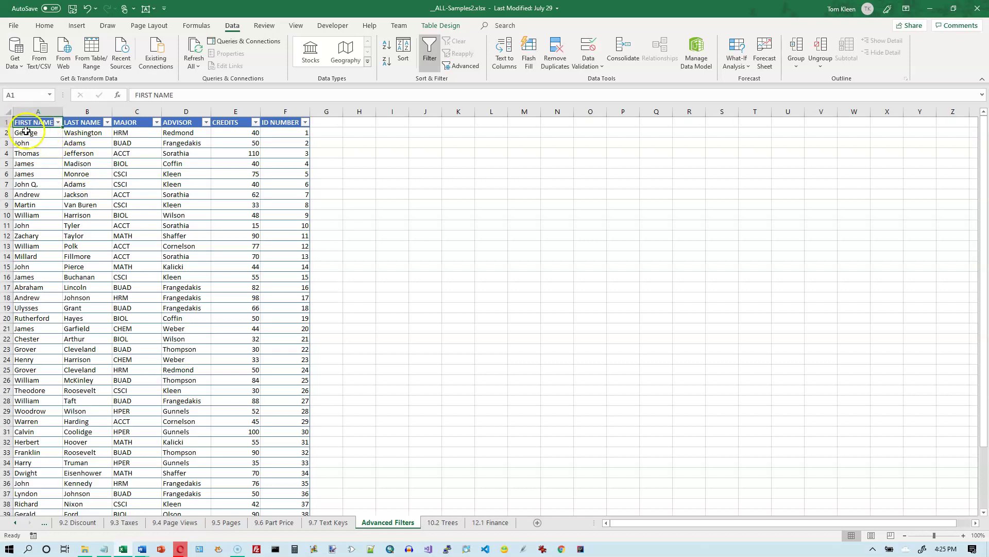
Insert ten blank rows above the student table (rows 1–10).
left_click(8, 122)
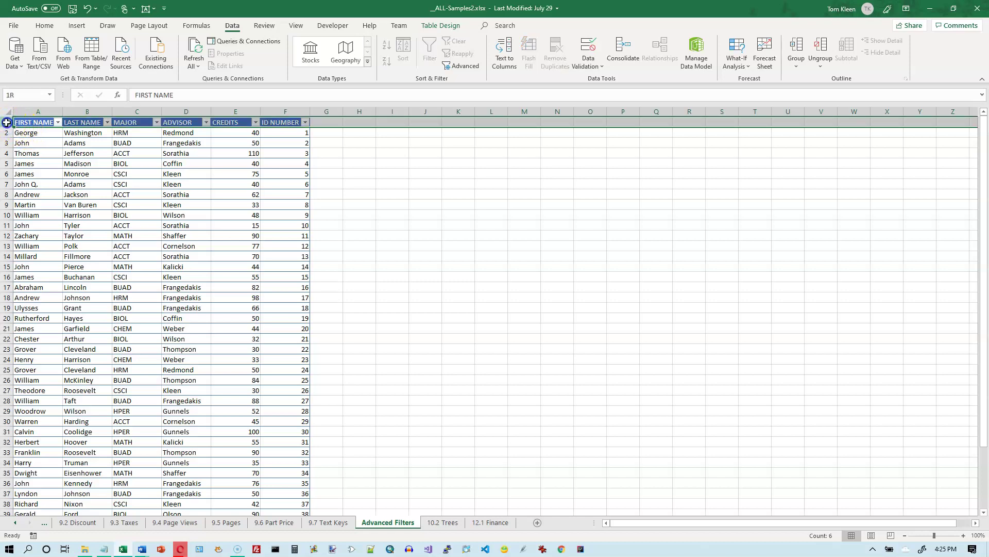
left_click_drag(7, 122, 4, 211)
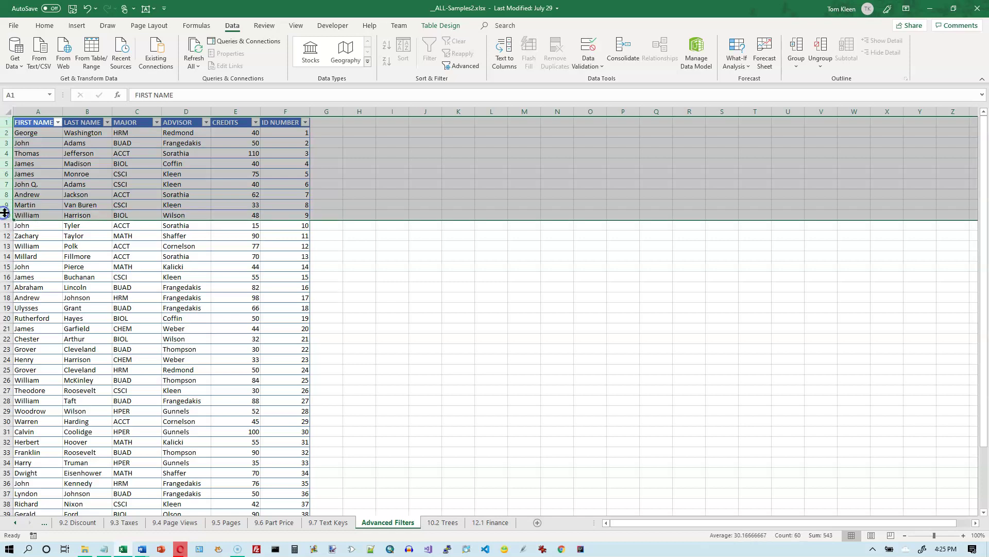
right_click(19, 150)
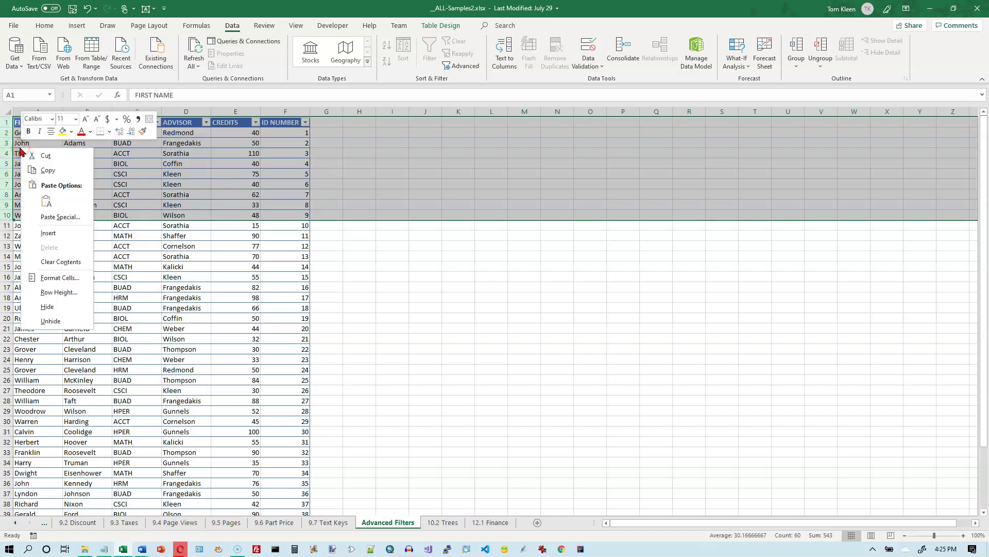
left_click(48, 232)
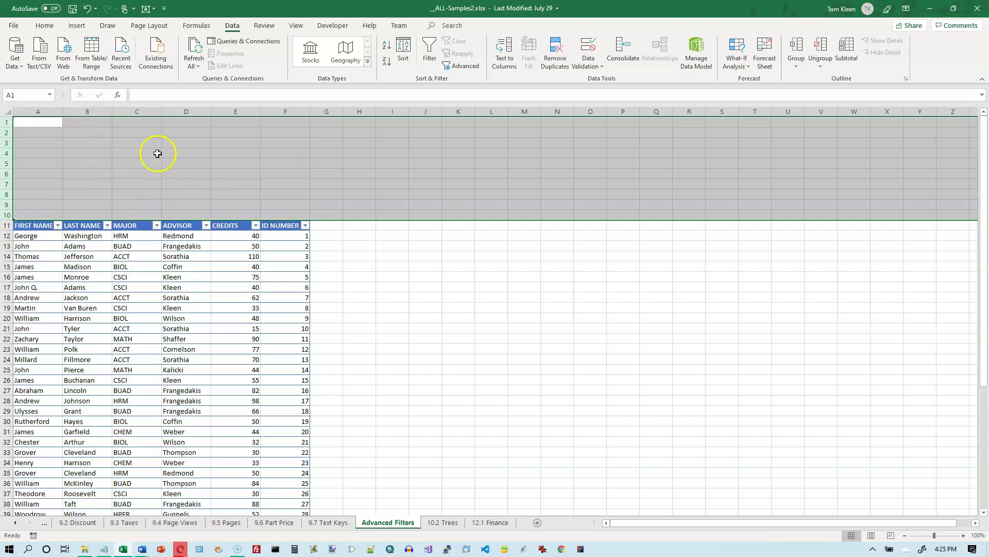
Copy the header row A11:F11 and paste it into row 1 starting at A1.
left_click(37, 225)
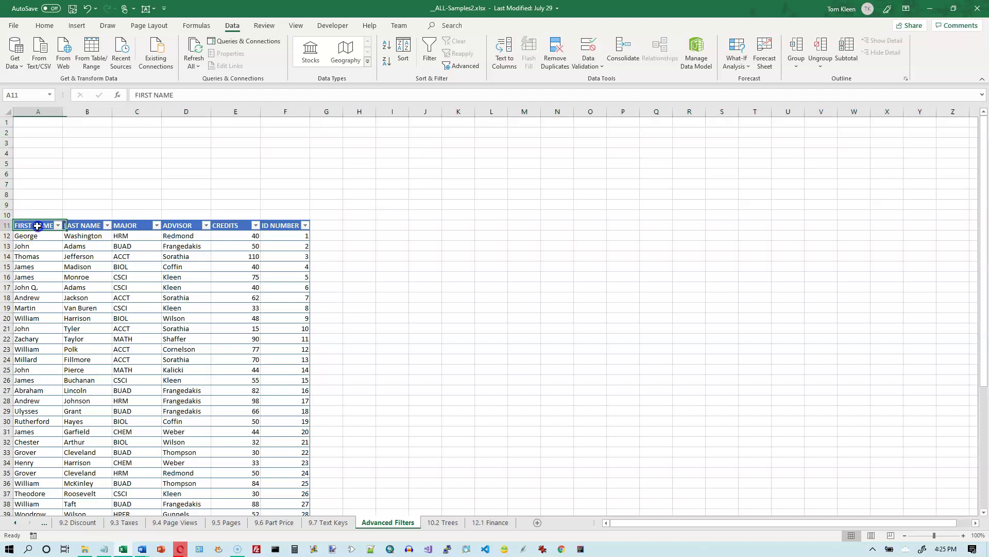
left_click_drag(60, 229, 289, 227)
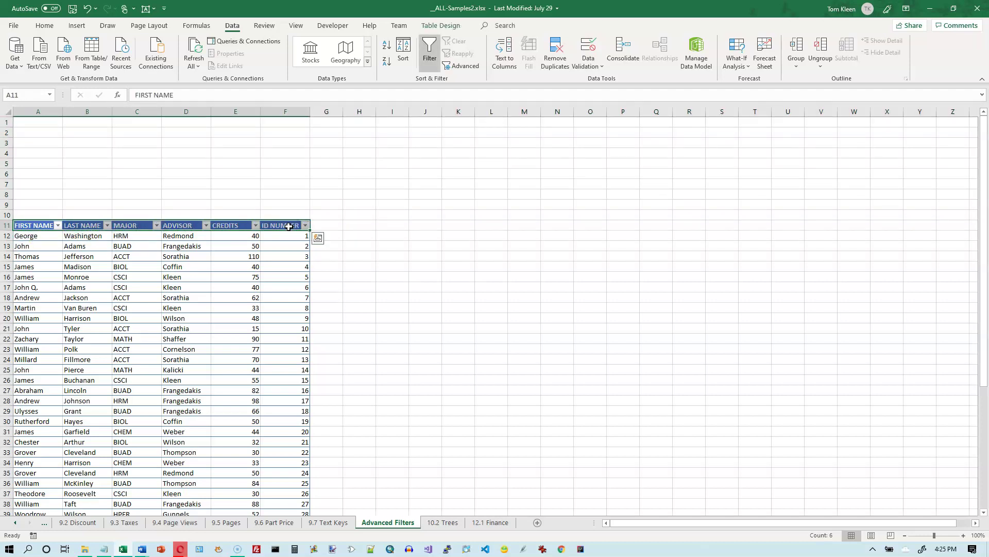
key("ctrl+c")
left_click(49, 123)
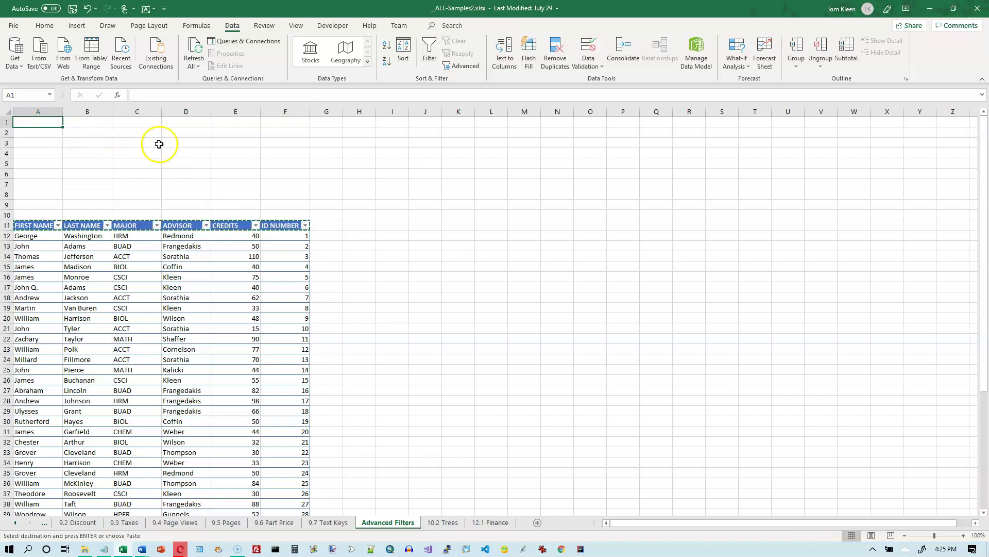
key("ctrl+v")
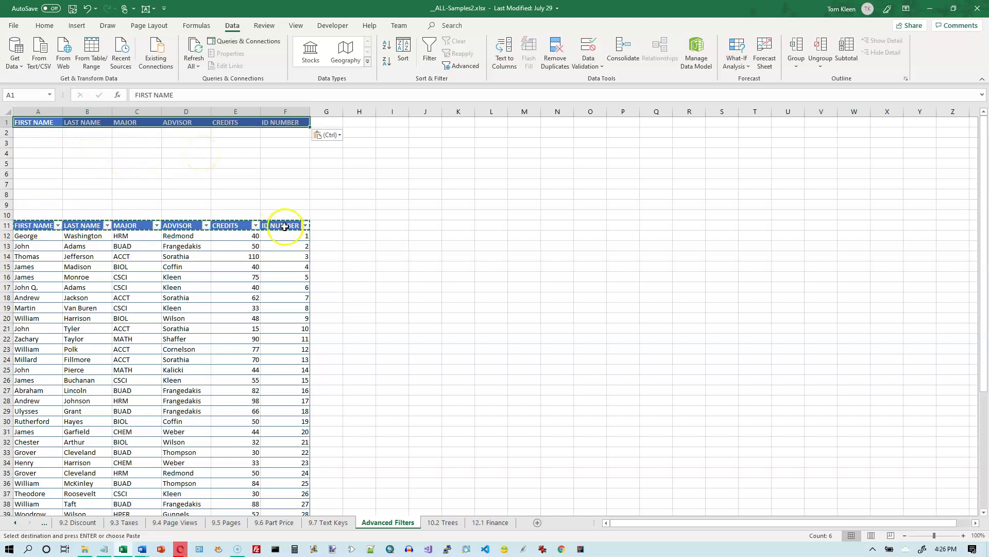
left_click(36, 226)
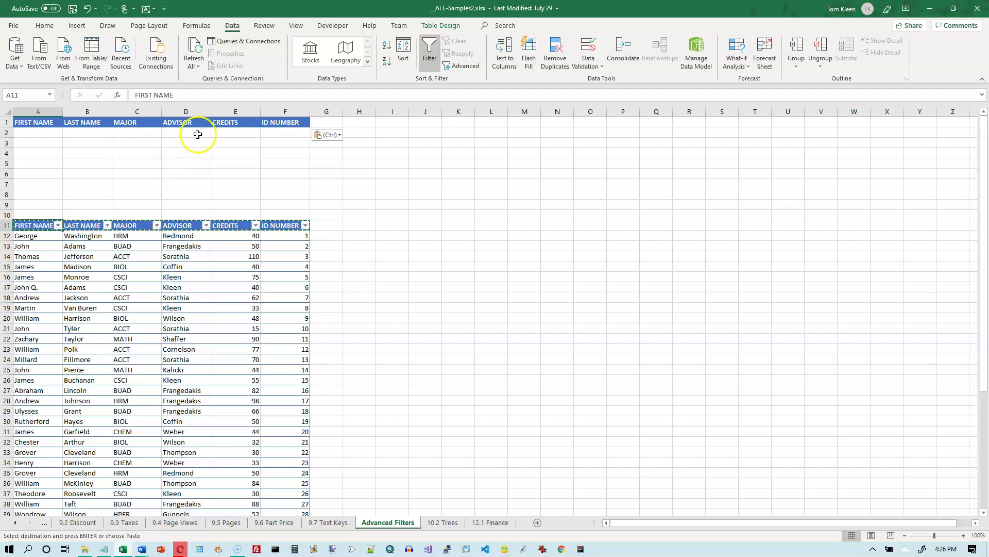
Enter 'buad' in cell C2 under MAJOR, then select a cell inside the table.
left_click(146, 132)
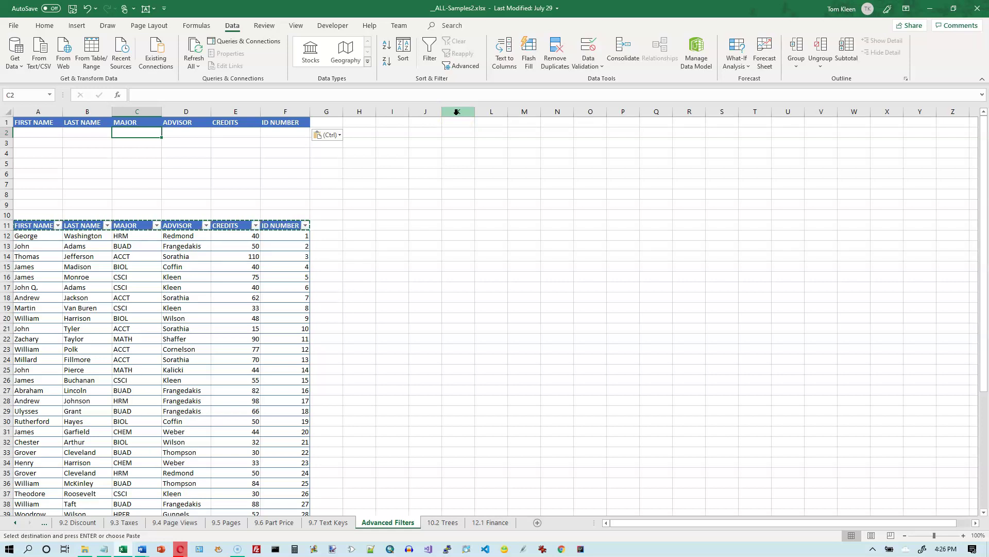
type("buad")
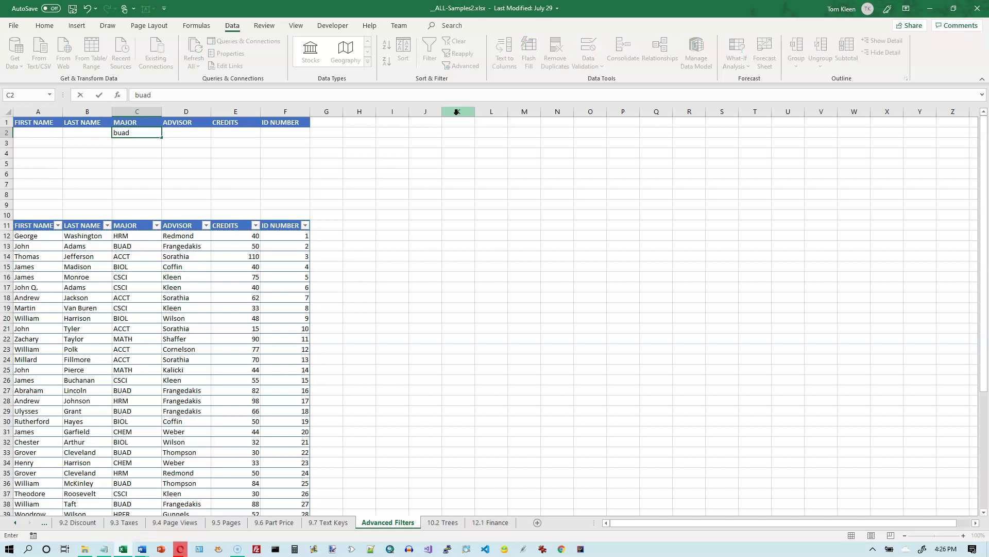
key("Return")
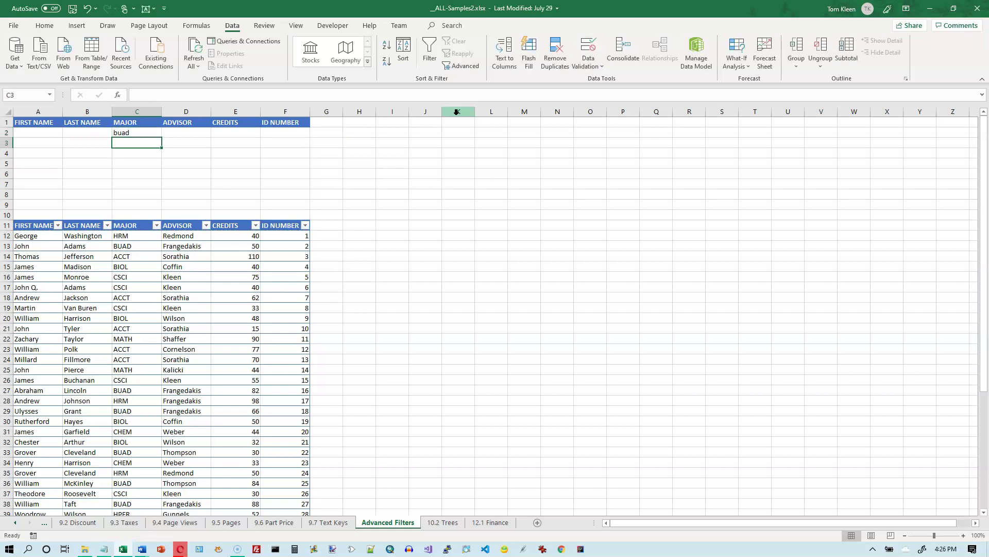
left_click(140, 131)
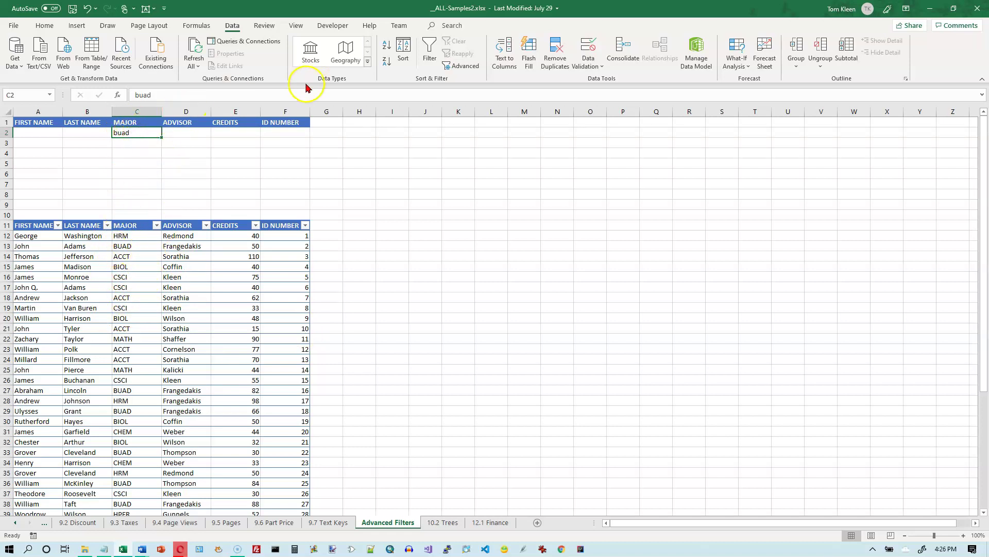
left_click(128, 237)
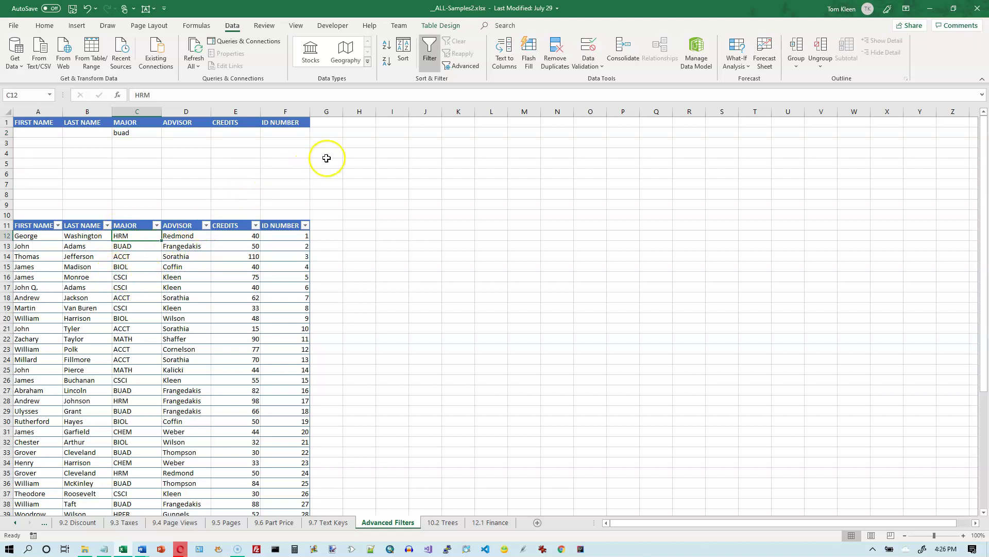
Set up an in-place Advanced Filter with list range $A$11:$F$54 and criteria range $C$1:$C$2.
left_click(460, 66)
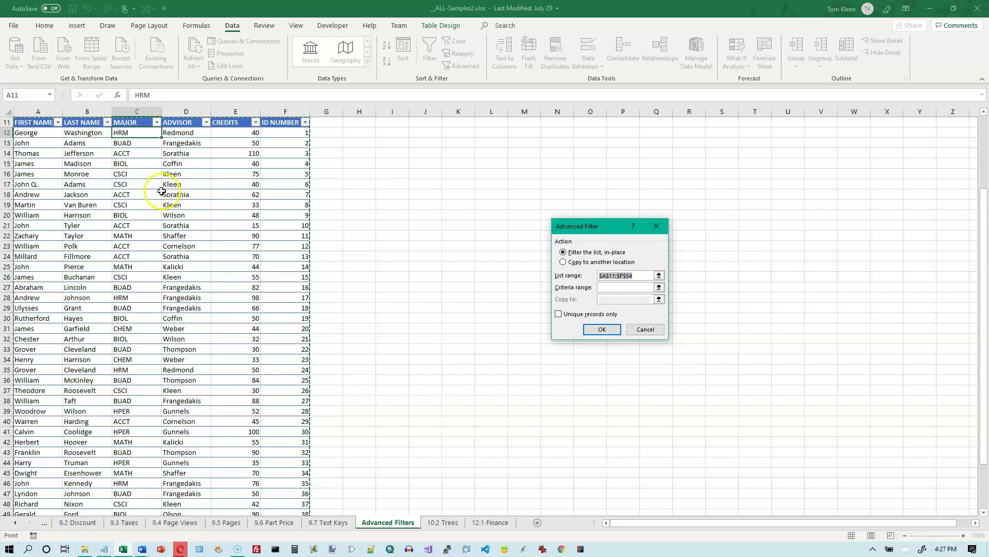
scroll(201, 195, "up", 4)
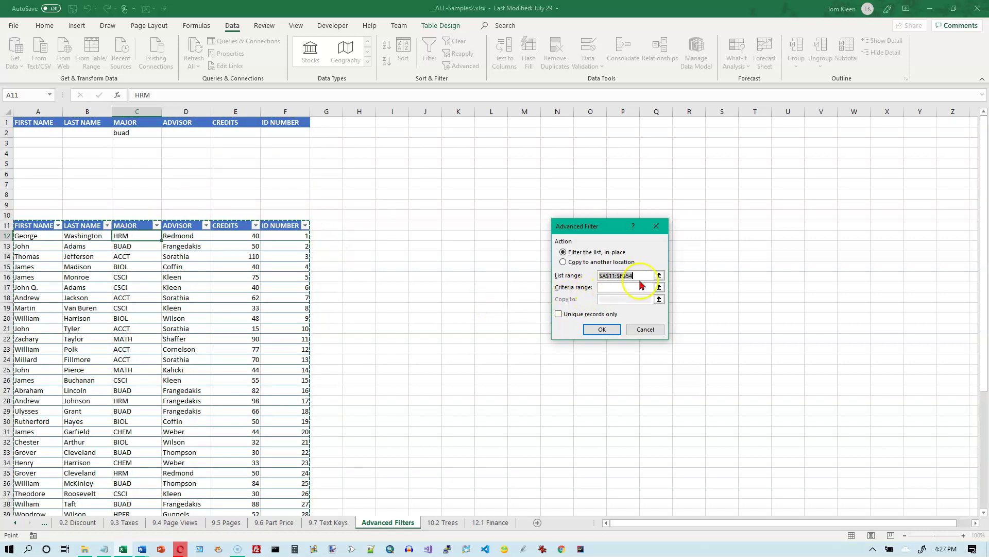
left_click(612, 288)
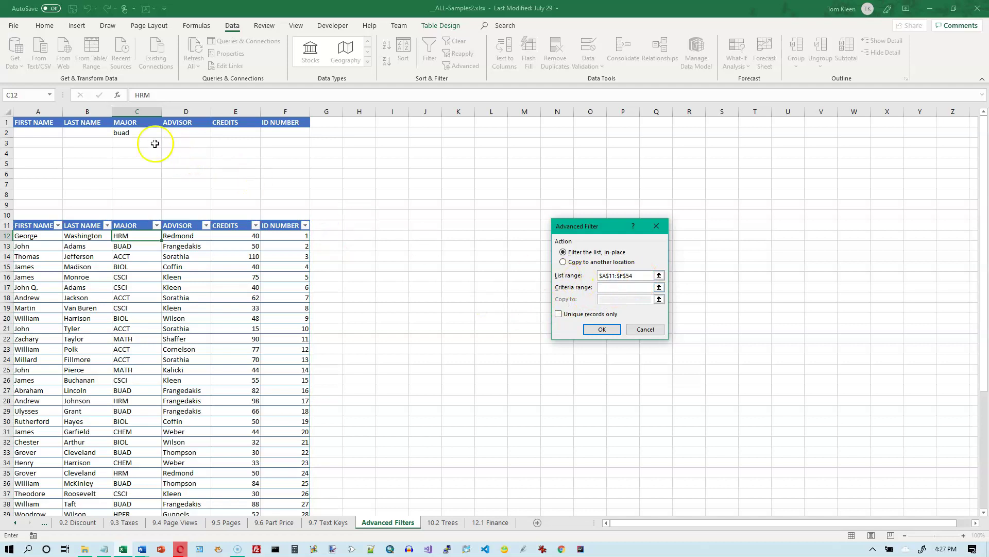
left_click_drag(35, 123, 210, 133)
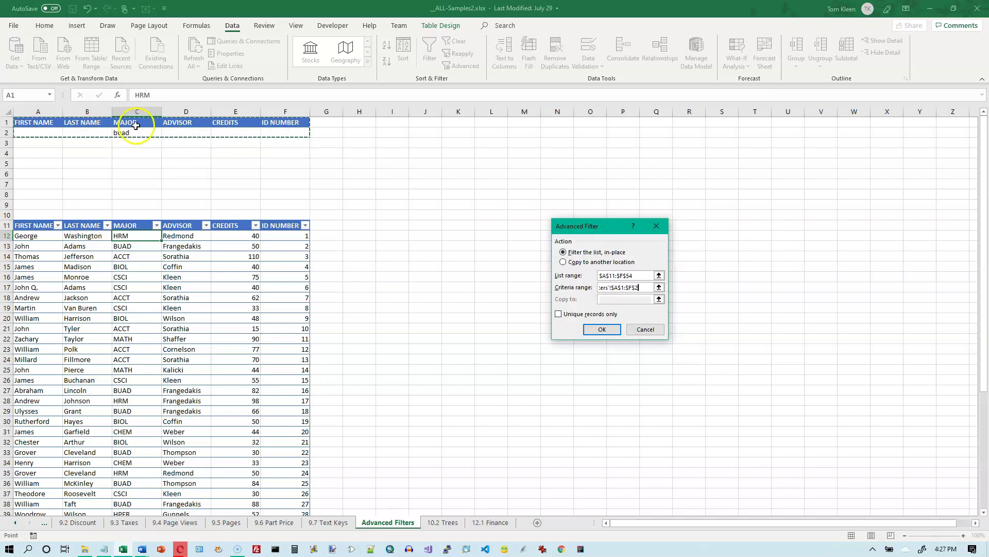
left_click(136, 121)
left_click_drag(136, 122, 140, 132)
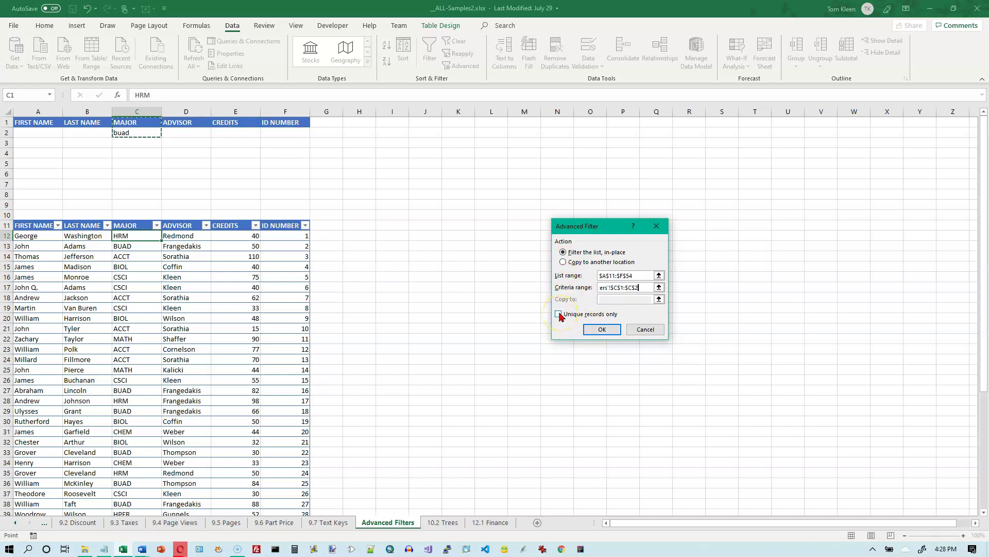
left_click(603, 333)
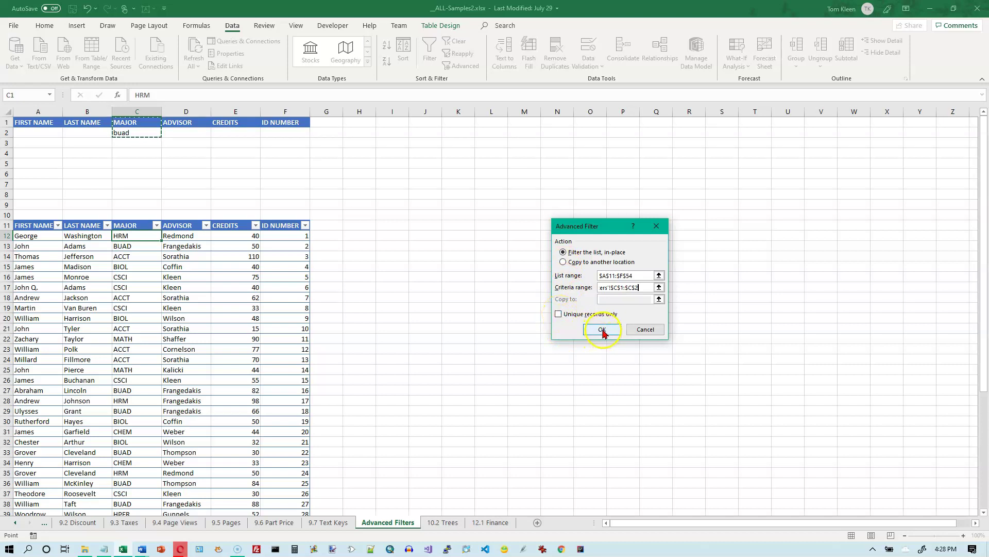
Apply the BUAD-only filter, then clear it so all students show again.
left_click(607, 331)
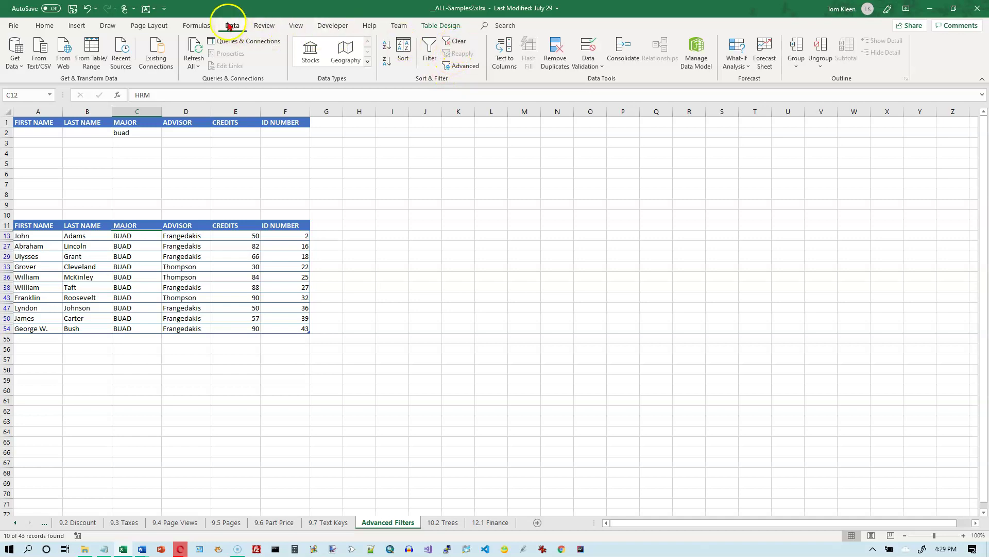
left_click(459, 43)
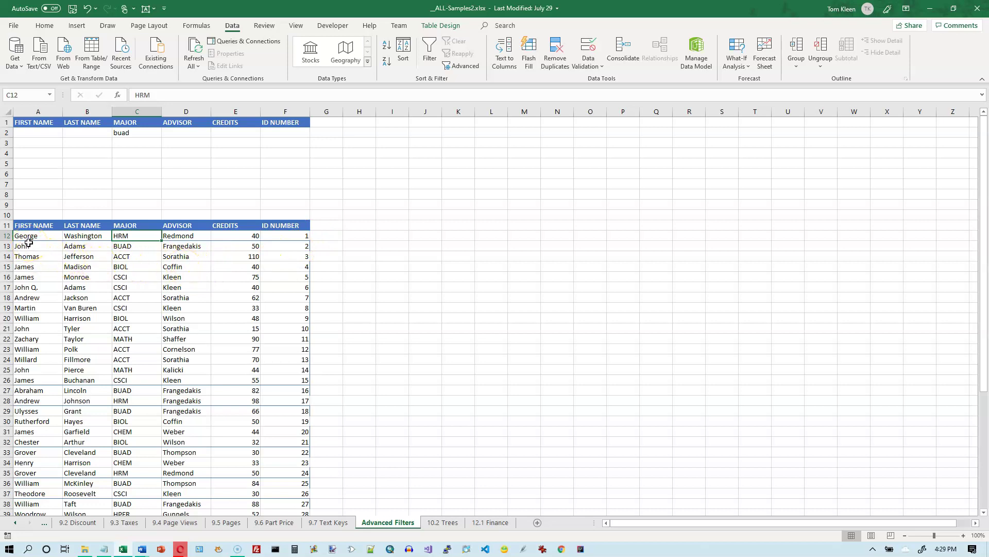
Select the whole student table and choose Convert to Range from Table Design.
left_click(28, 226)
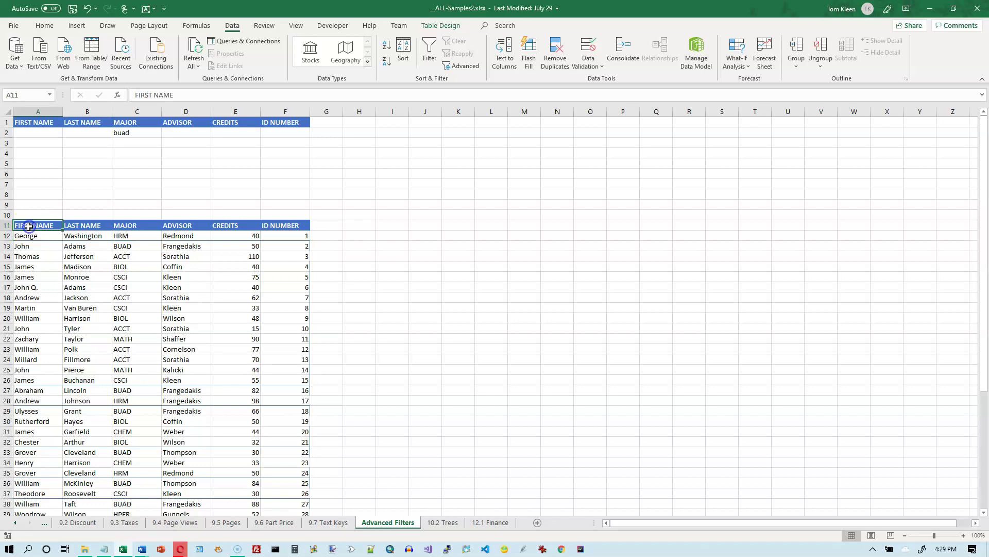
left_click_drag(29, 226, 272, 245)
key("ctrl+shift+Down")
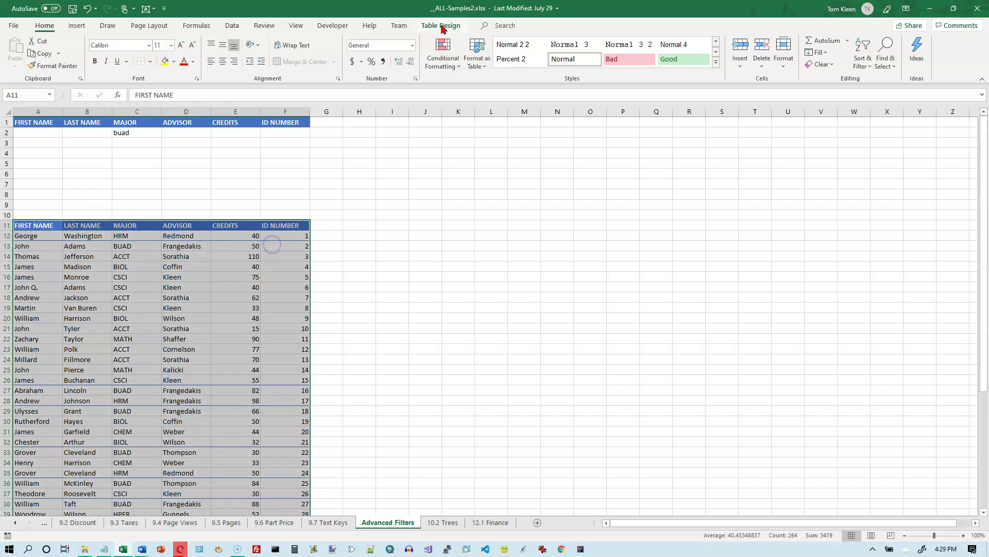
left_click(442, 28)
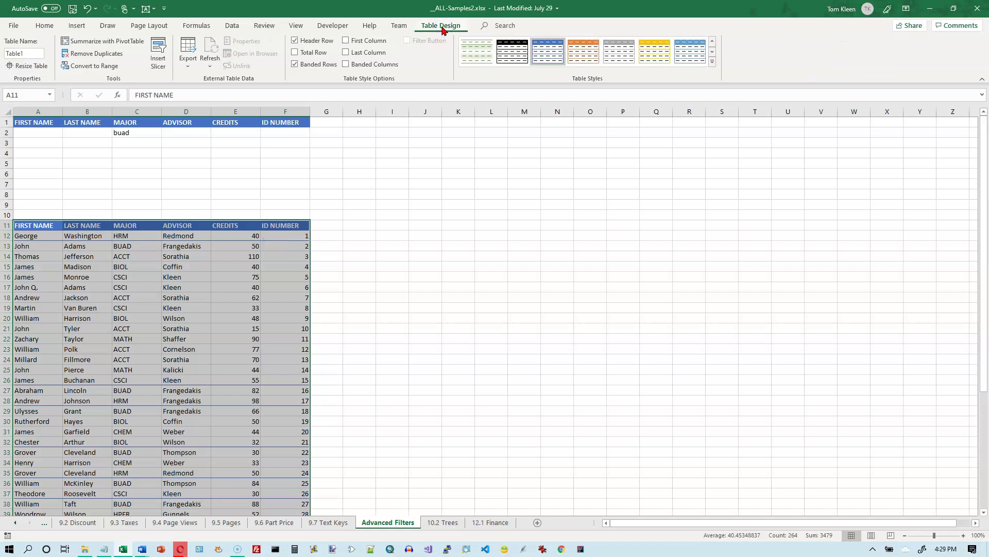
left_click(80, 69)
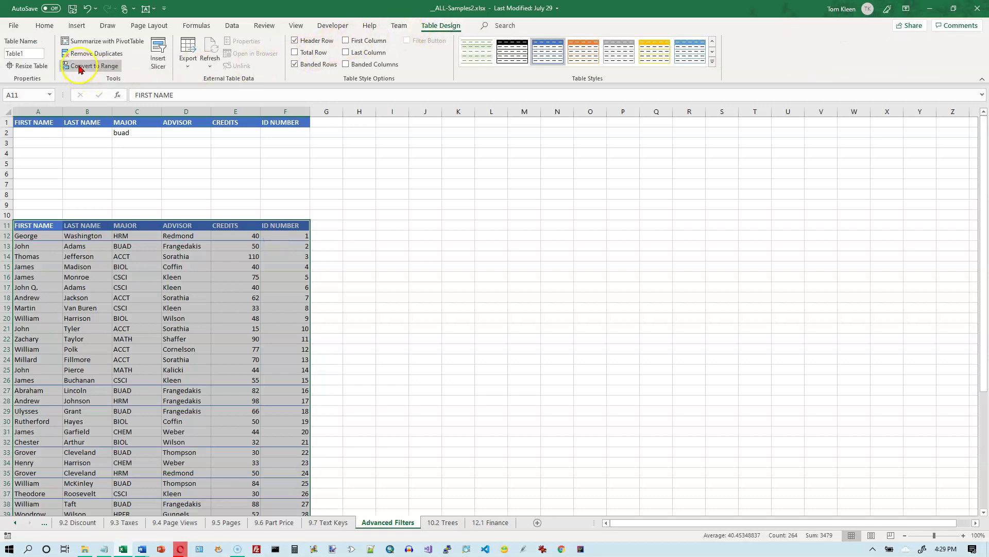
left_click(80, 68)
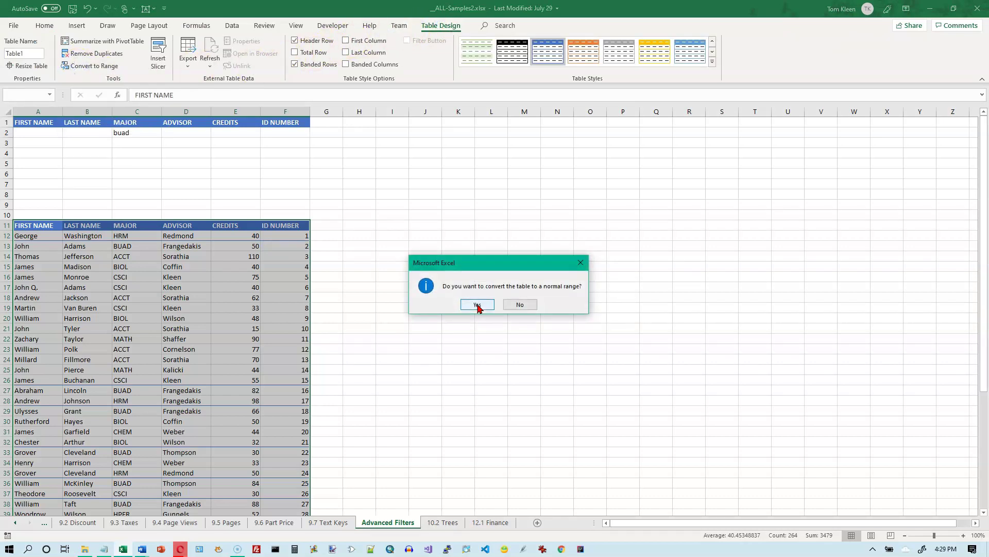
Confirm the conversion to a normal range, apply No Border, then select the buad cell C2.
left_click(477, 304)
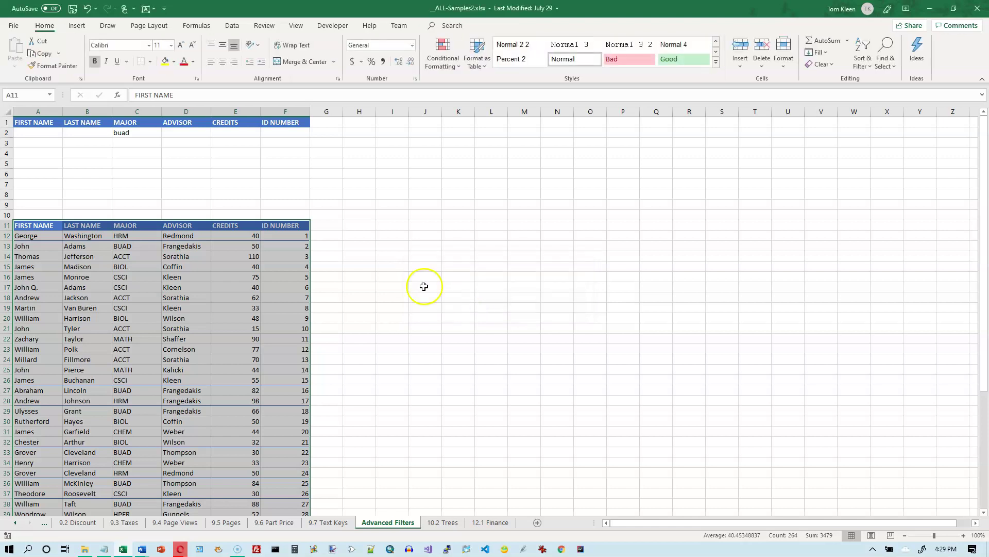
left_click(150, 62)
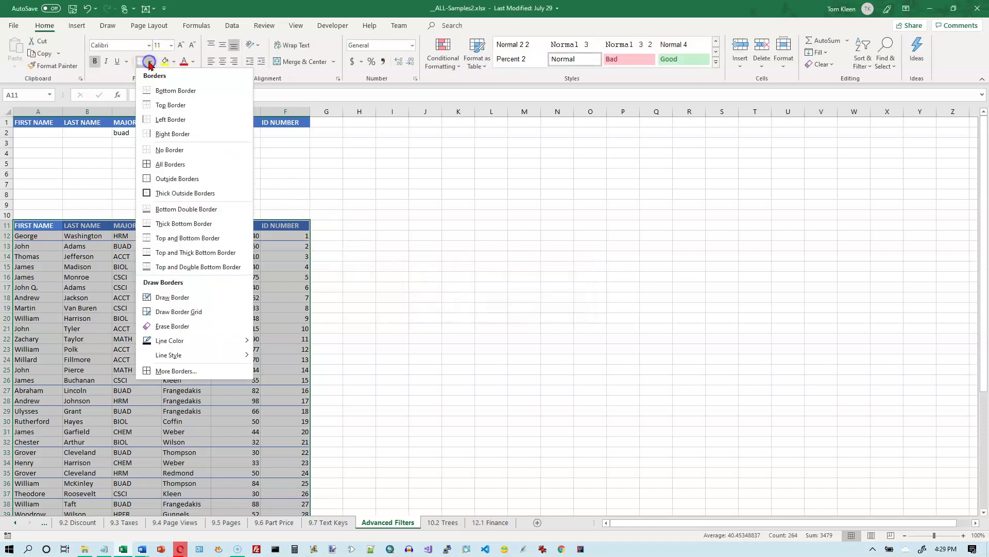
left_click(155, 152)
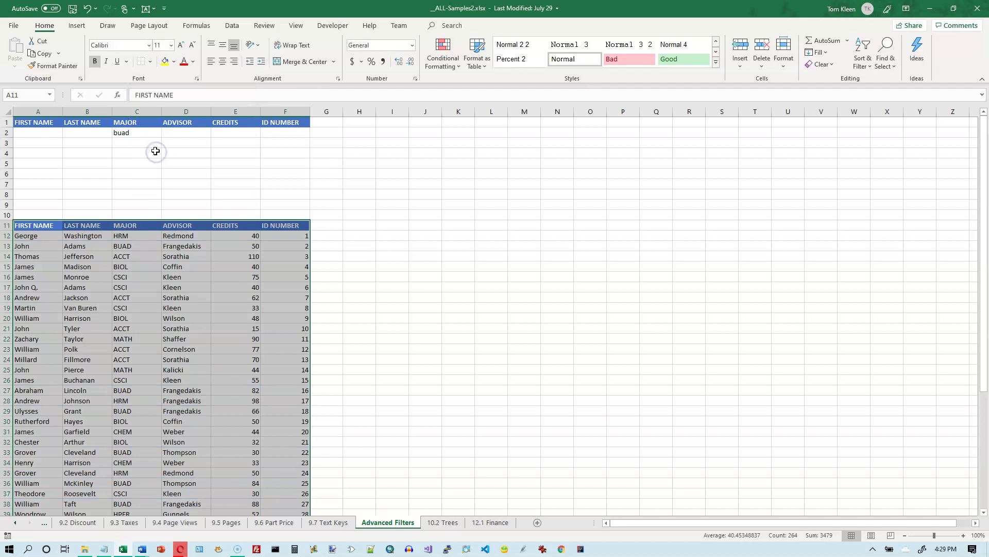
left_click(42, 229)
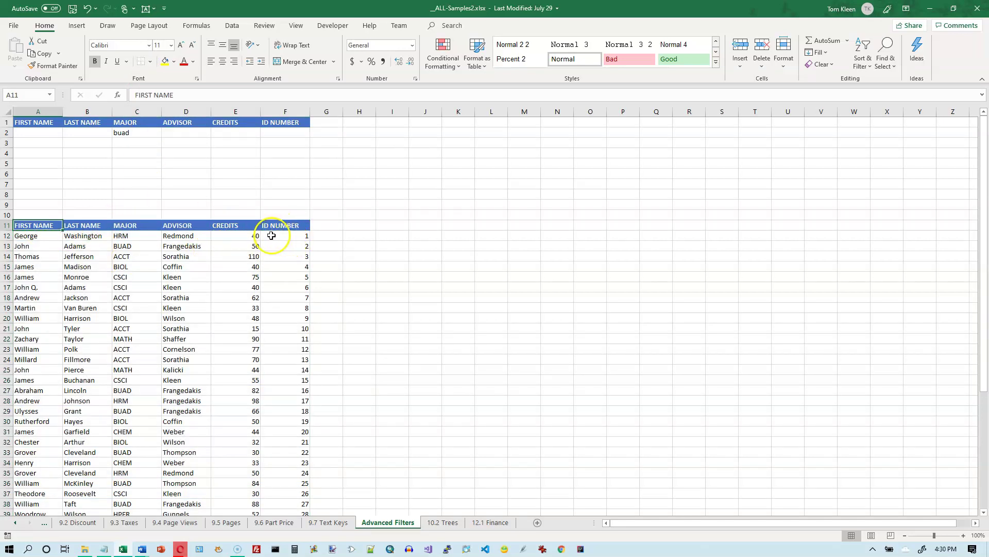
left_click(135, 133)
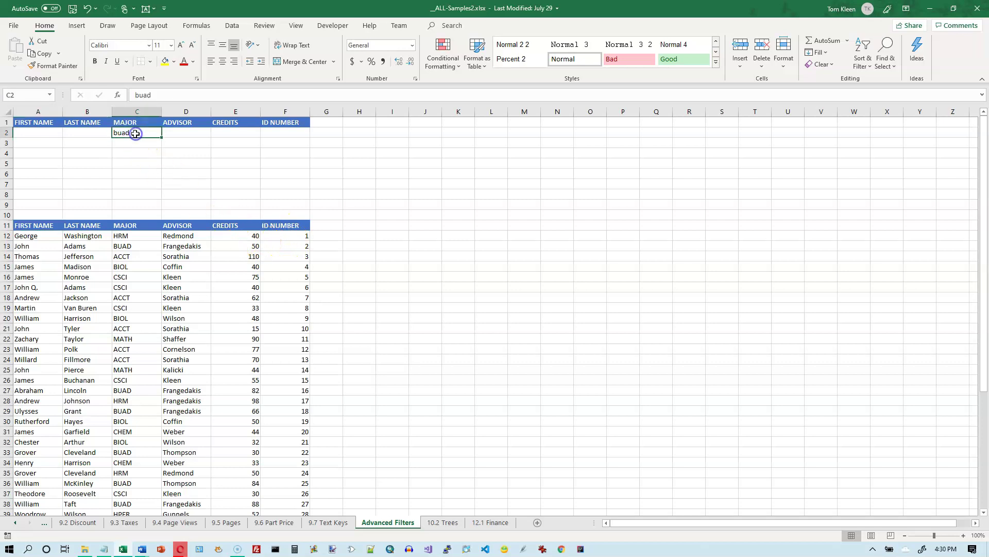
Enter 'acct' in C3 below buad and highlight criteria rows 2 and 3.
left_click(138, 142)
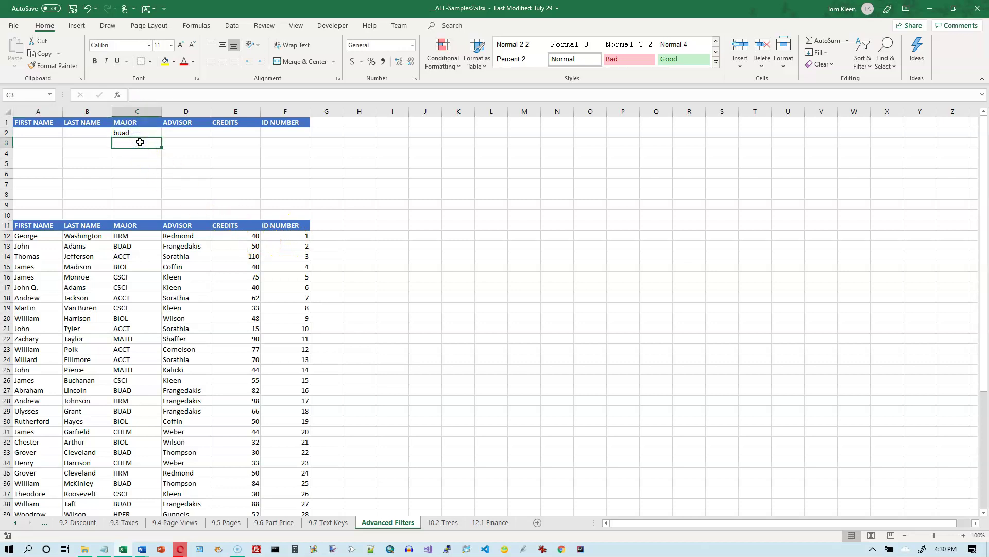
type("acct")
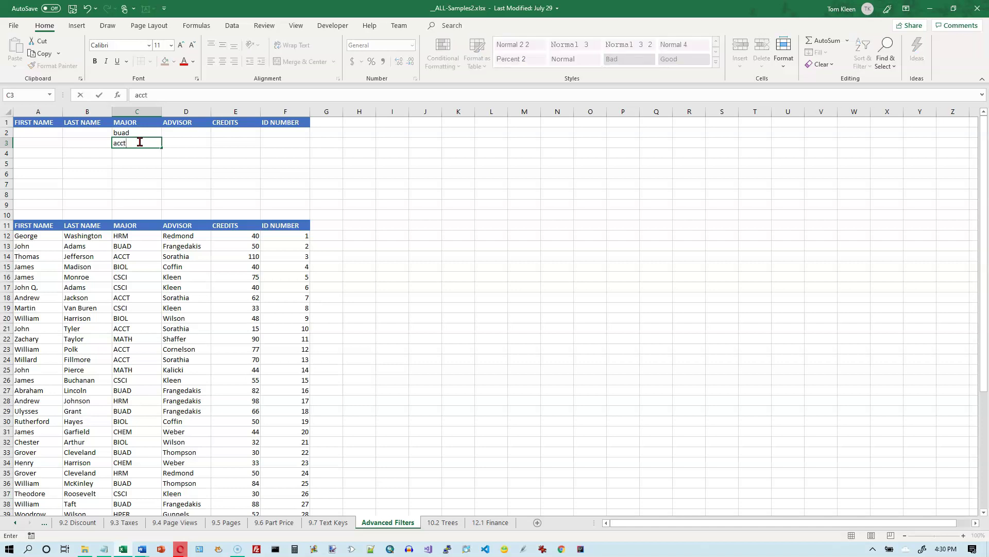
key("Return")
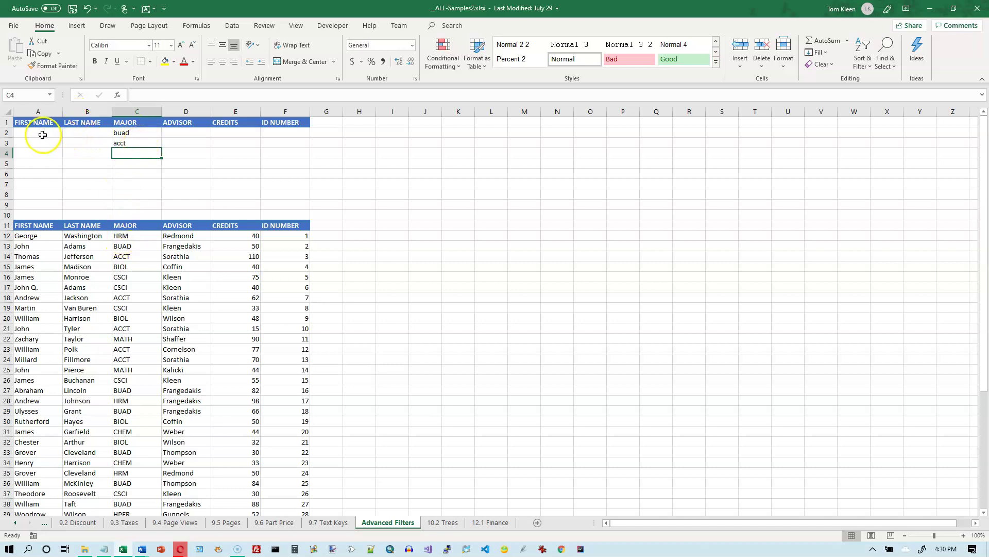
left_click_drag(40, 132, 272, 136)
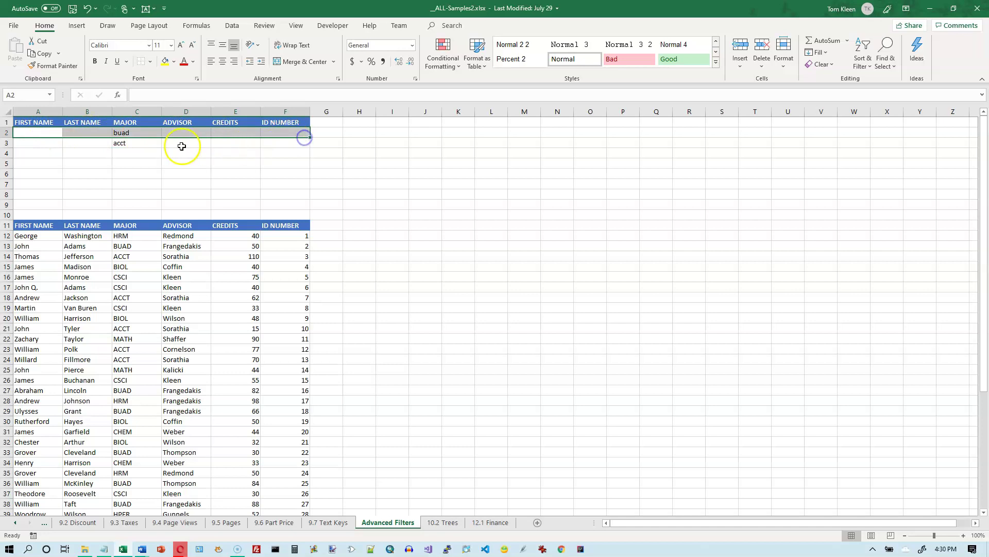
left_click_drag(39, 142, 286, 142)
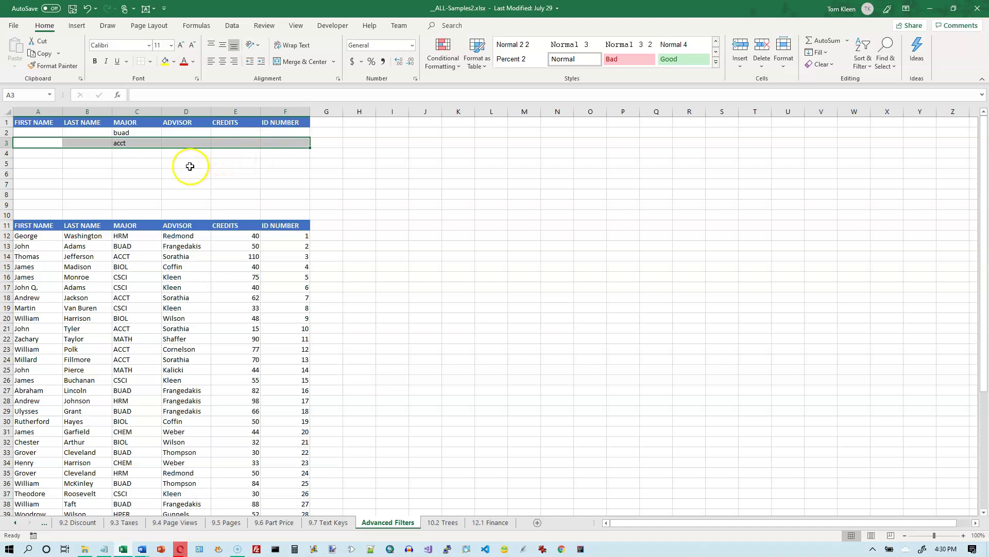
left_click_drag(62, 133, 303, 133)
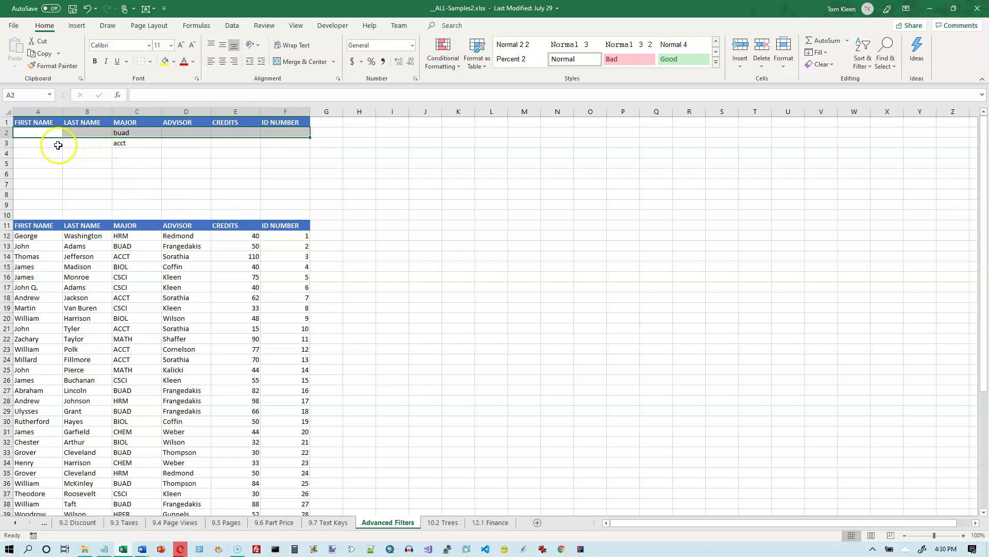
left_click_drag(42, 141, 283, 143)
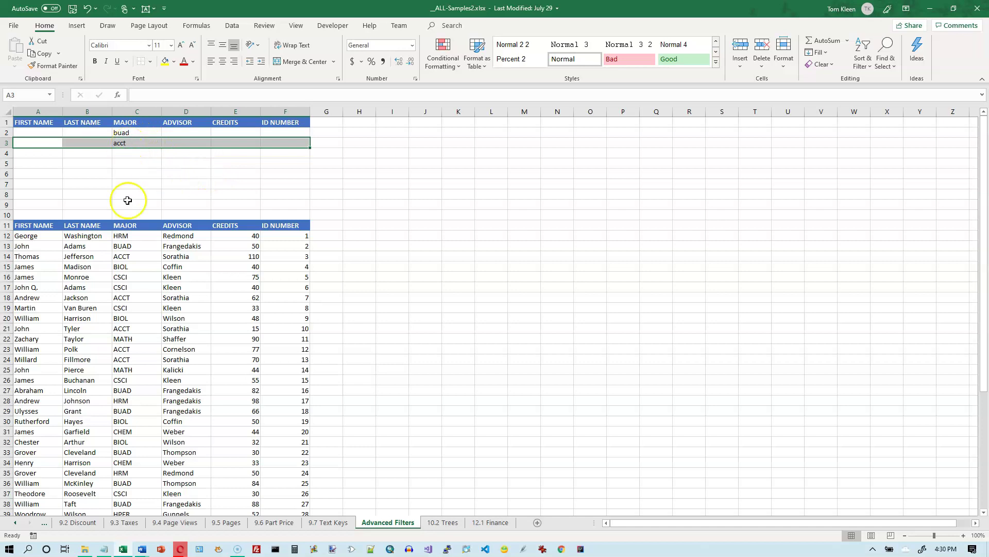
Step through the MAJOR values in C12–C18, noting HRM, BUAD and ACCT entries.
left_click(132, 235)
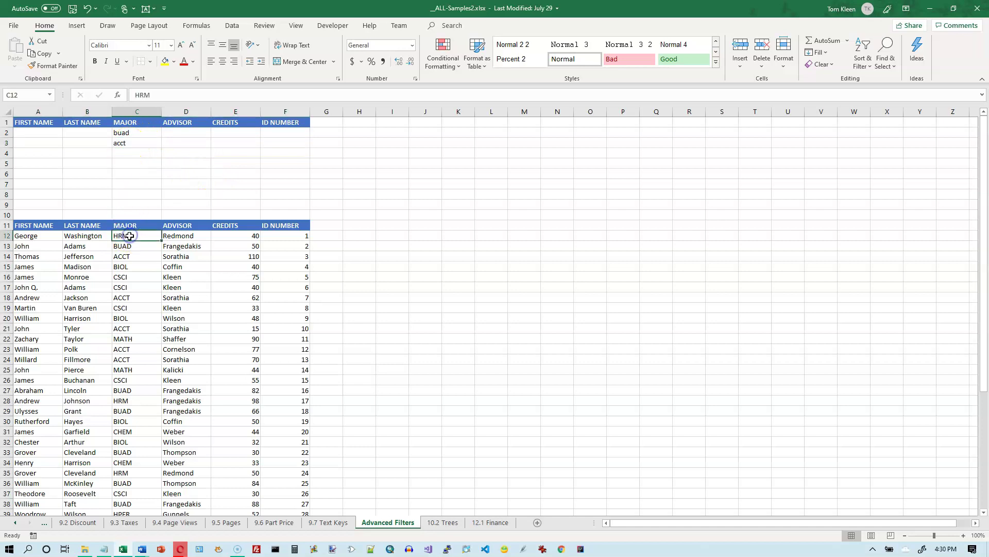
left_click(132, 245)
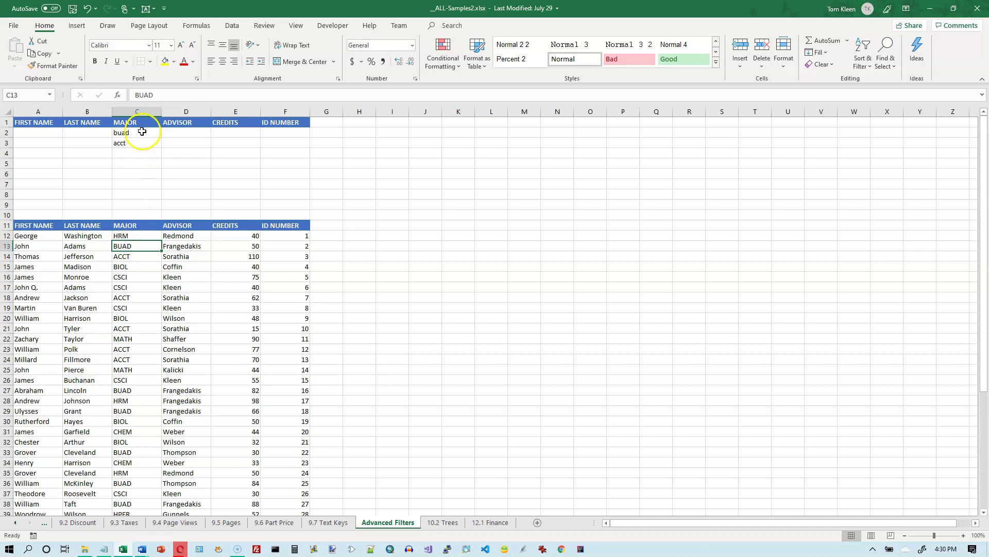
left_click(132, 256)
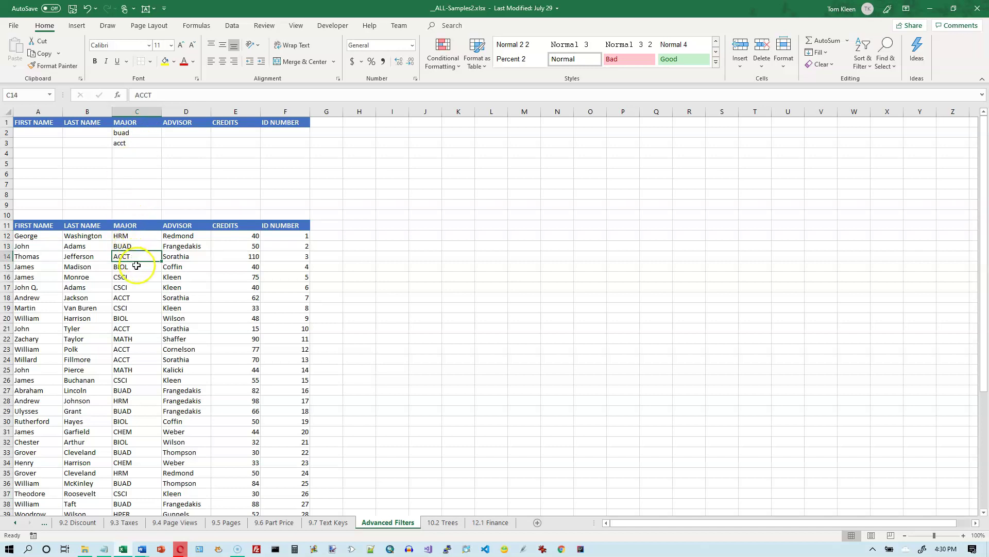
left_click(135, 266)
left_click(133, 276)
left_click(137, 287)
left_click(137, 298)
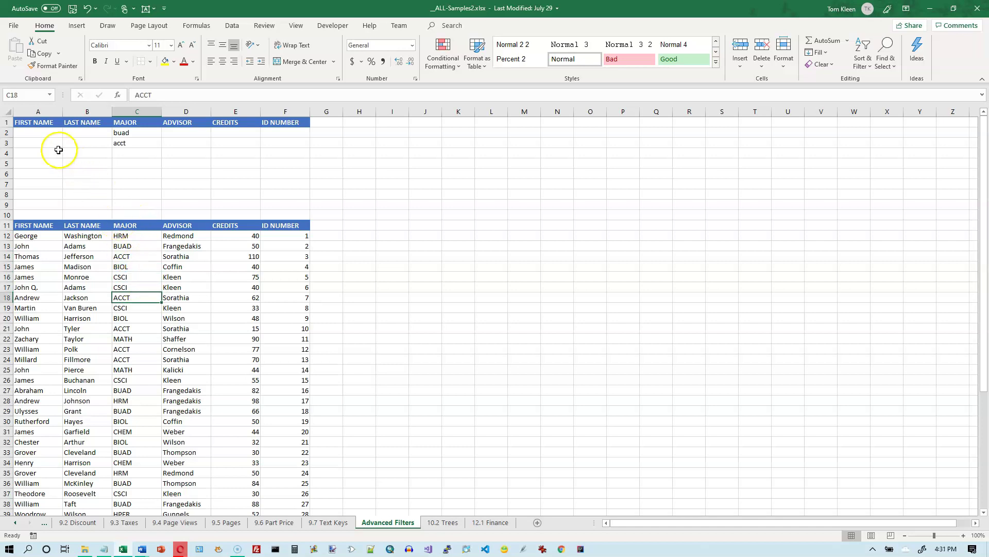
Reselect criteria rows 2–3 and the buad and acct cells, then pick a list cell.
left_click_drag(36, 132, 285, 132)
left_click_drag(41, 143, 267, 142)
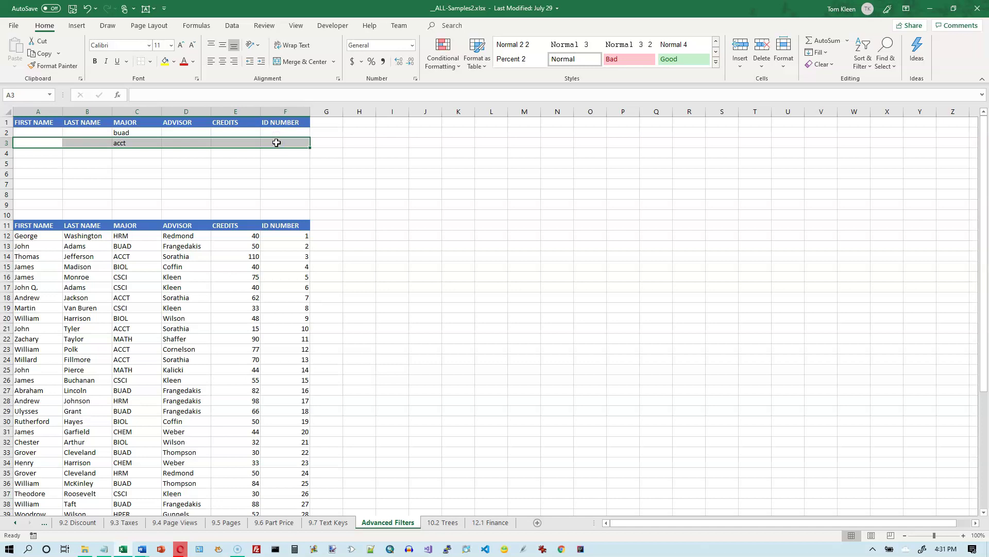
left_click(144, 133)
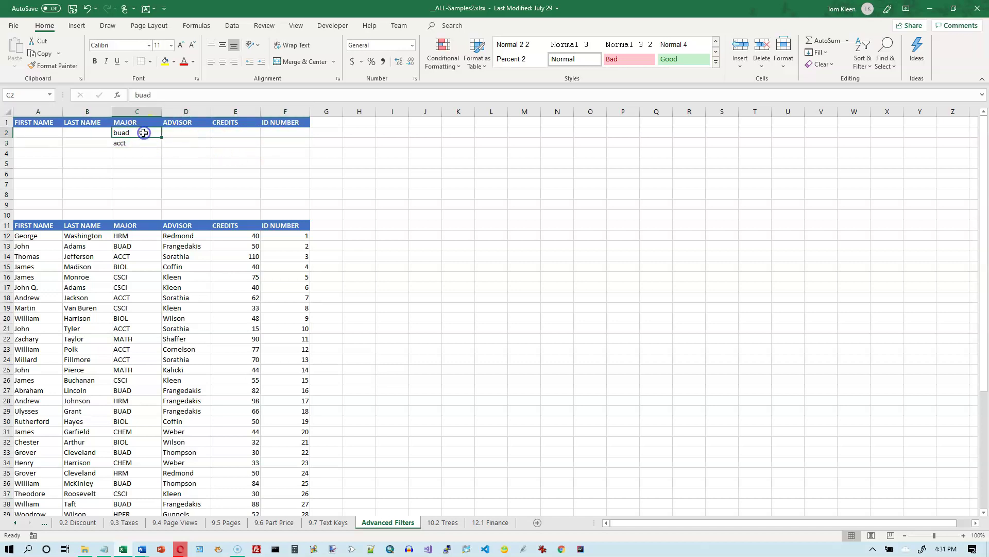
left_click(140, 143)
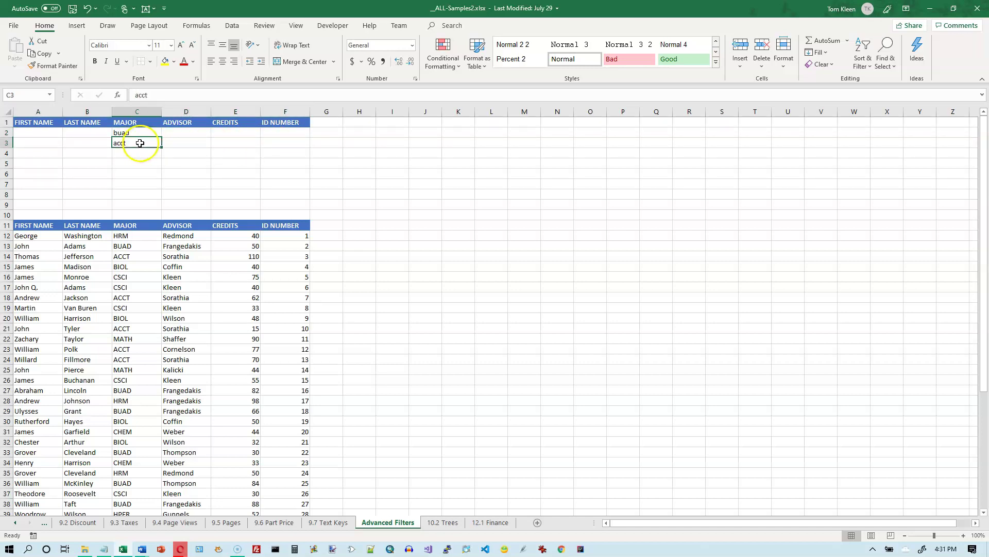
left_click(123, 235)
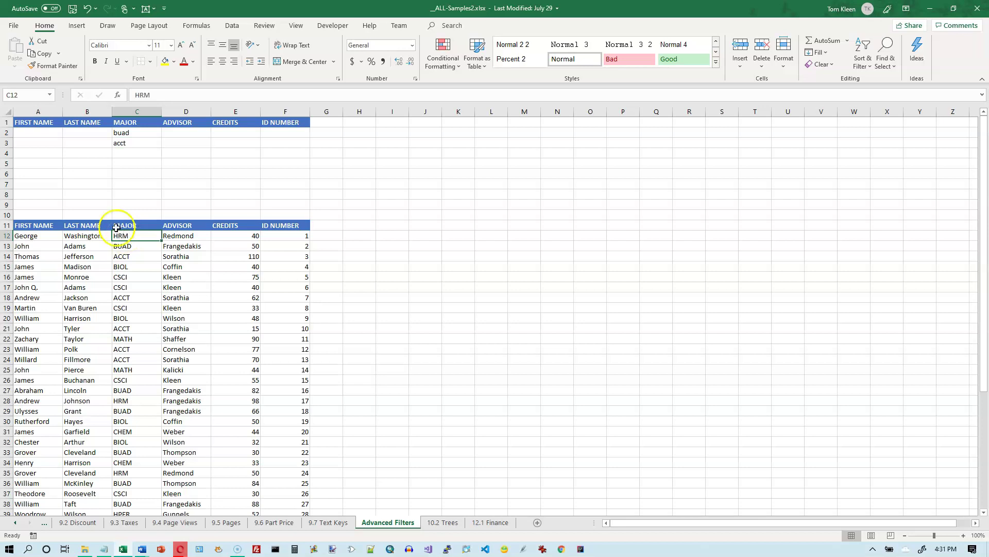
Run Advanced Filter in place with criteria range C1:C3, leaving 16 of 43 records.
left_click(232, 25)
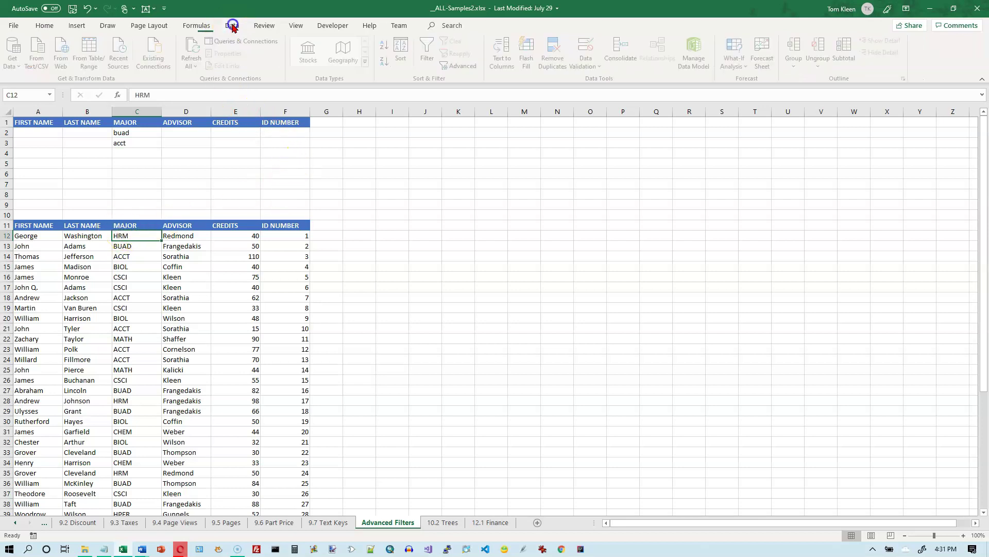
left_click(463, 65)
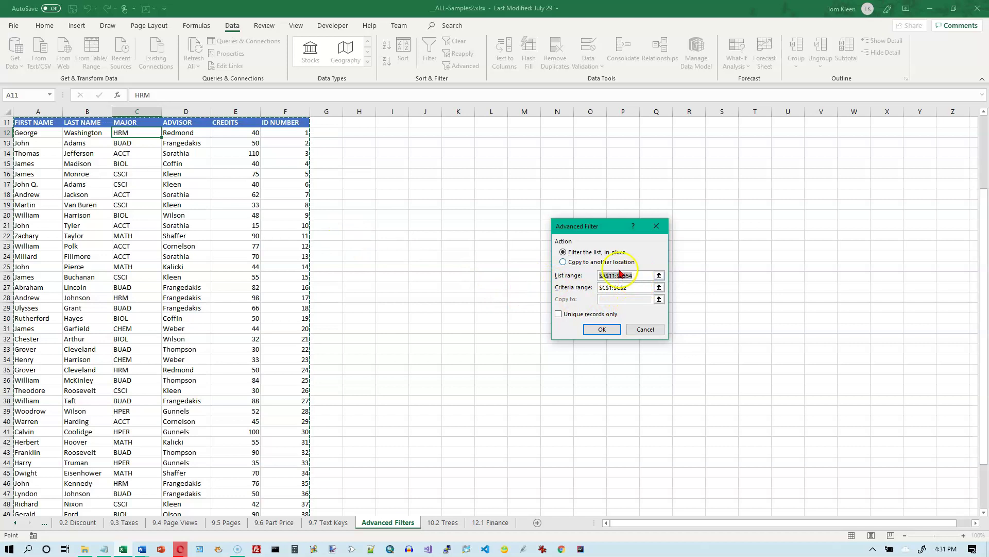
scroll(521, 261, "up", 4)
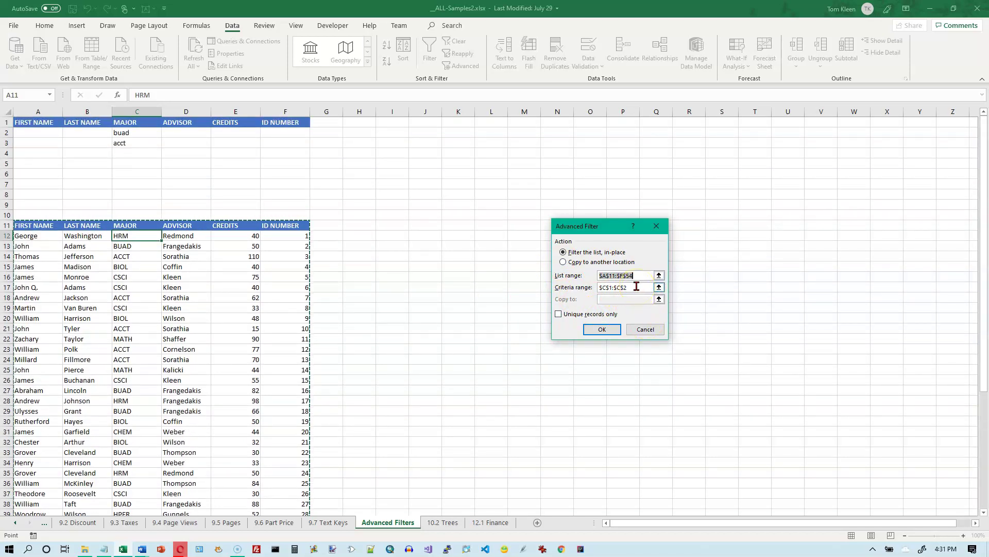
left_click(647, 284)
left_click(647, 284)
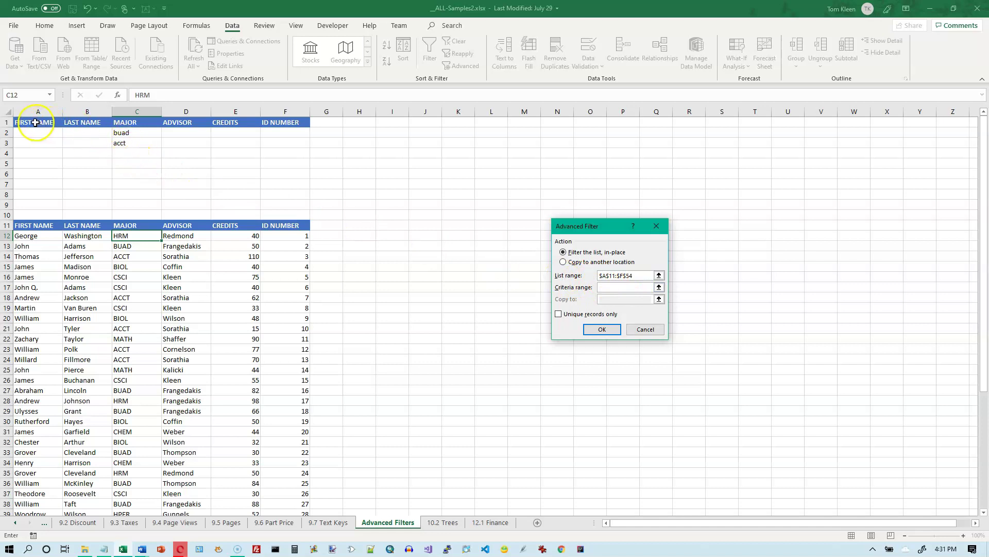
left_click_drag(127, 122, 126, 137)
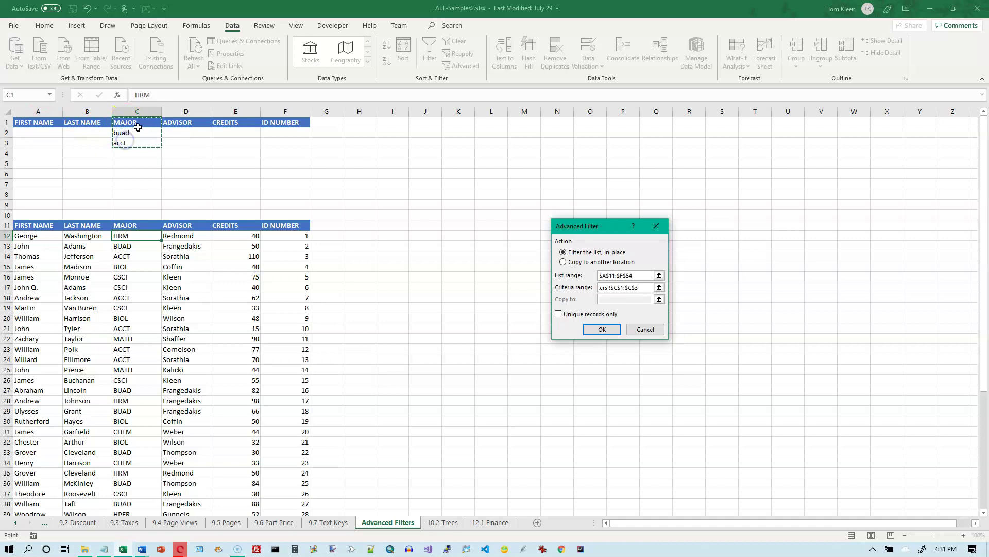
left_click(597, 330)
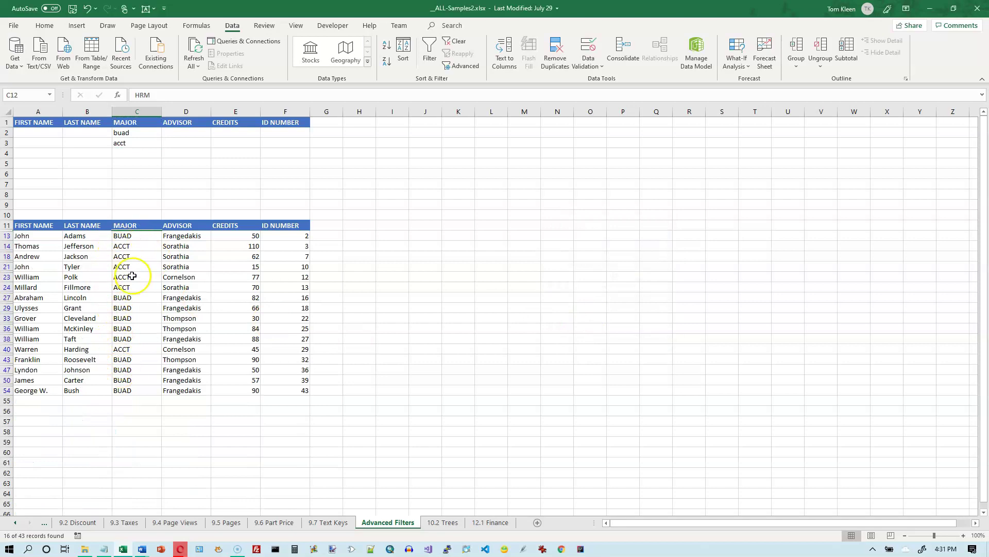
Clear the filter and enter 'hrm' as a third MAJOR criterion in C4.
left_click(459, 43)
left_click(133, 154)
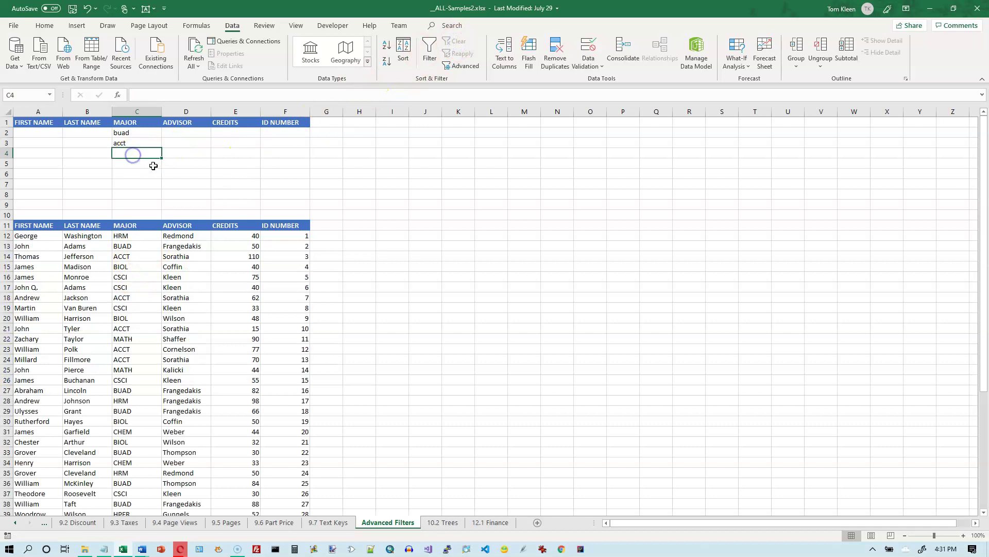
type("hrm")
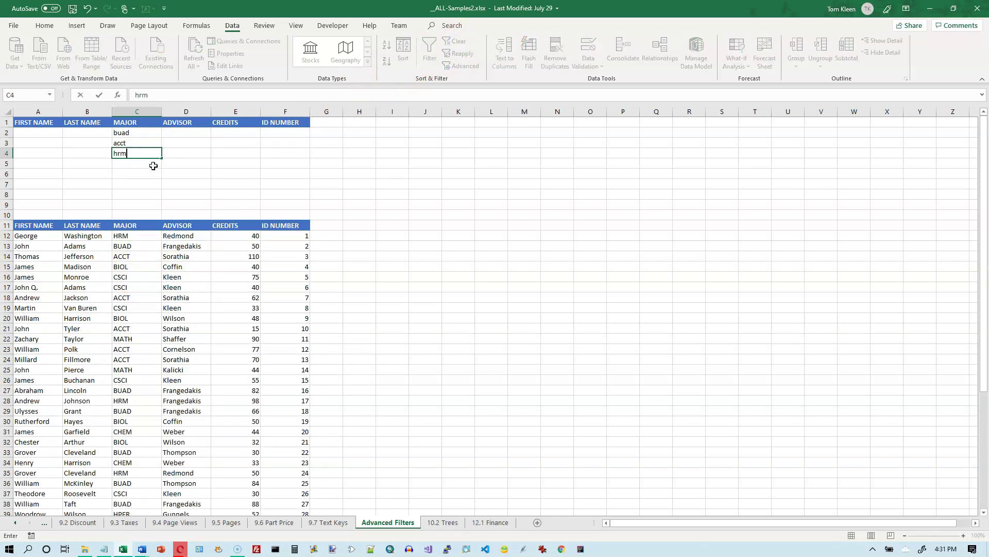
key("Return")
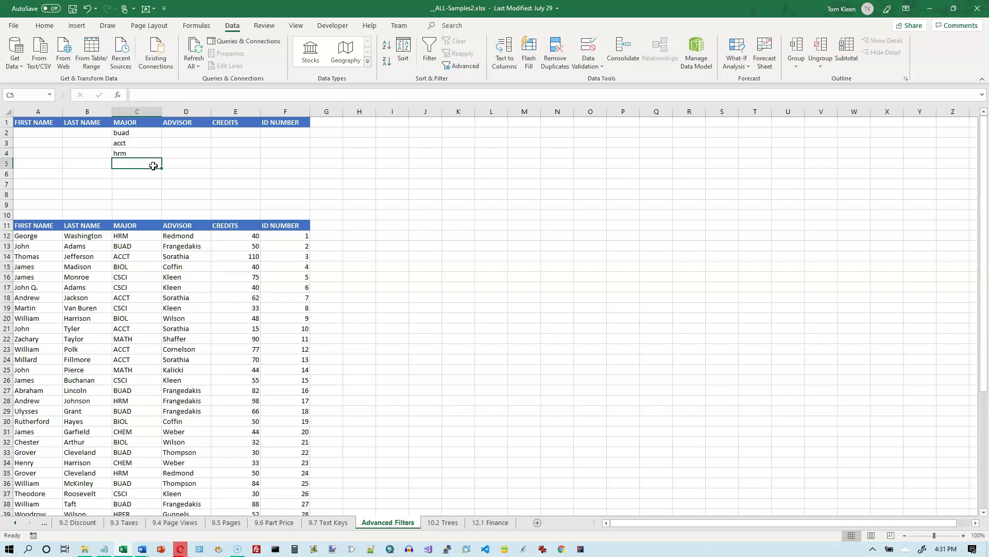
left_click(136, 246)
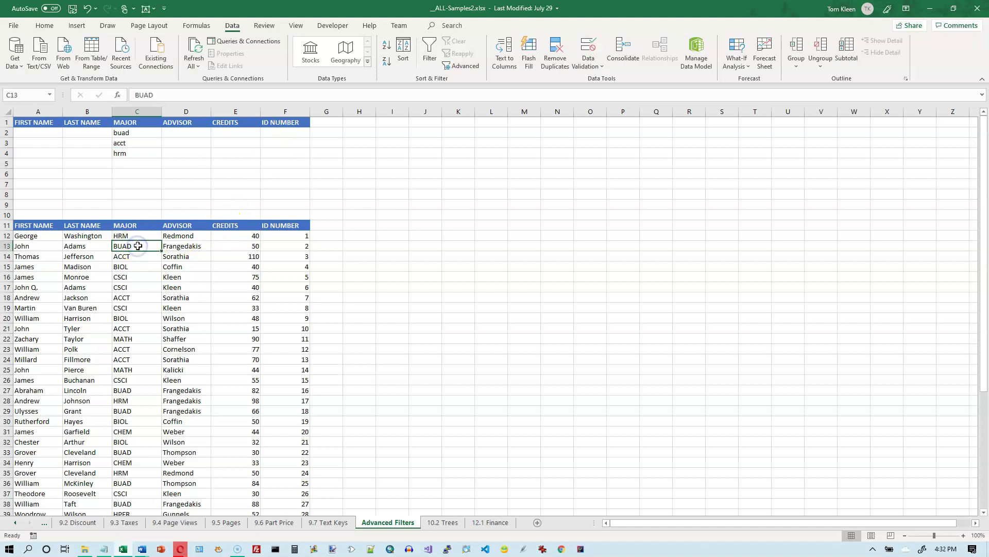
Rerun Advanced Filter with criteria range C1:C4, showing 21 of 43 students.
left_click(462, 67)
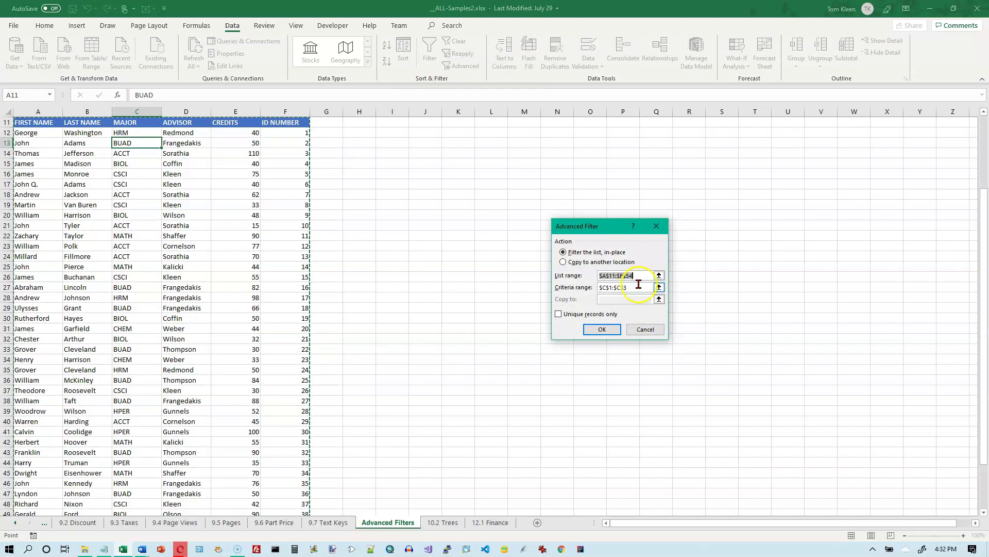
left_click(659, 288)
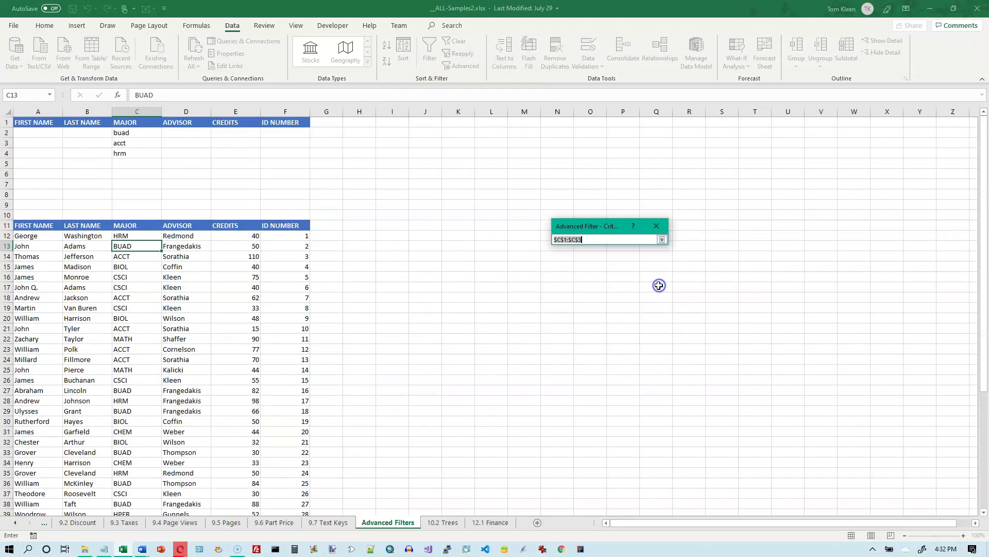
left_click(559, 240)
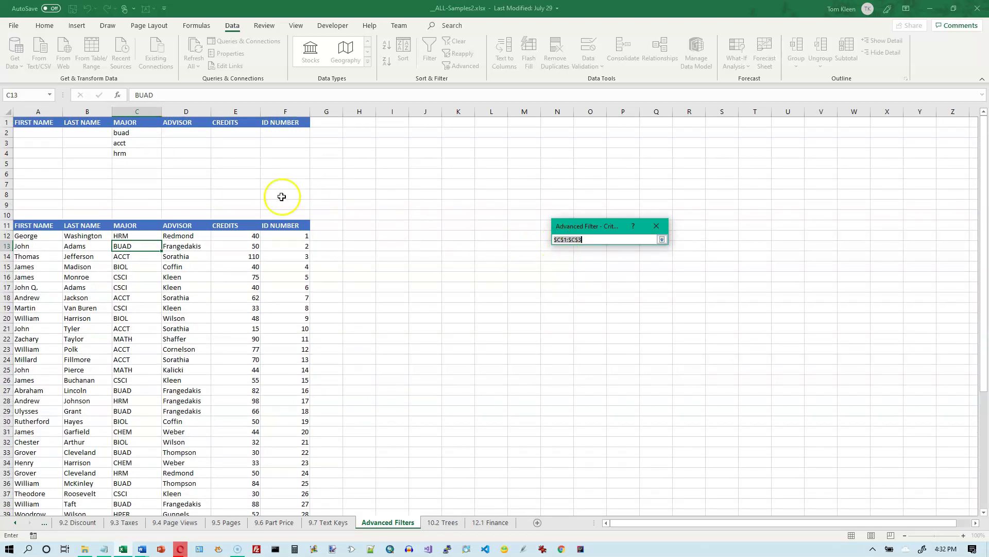
left_click(127, 120)
left_click_drag(127, 127, 127, 150)
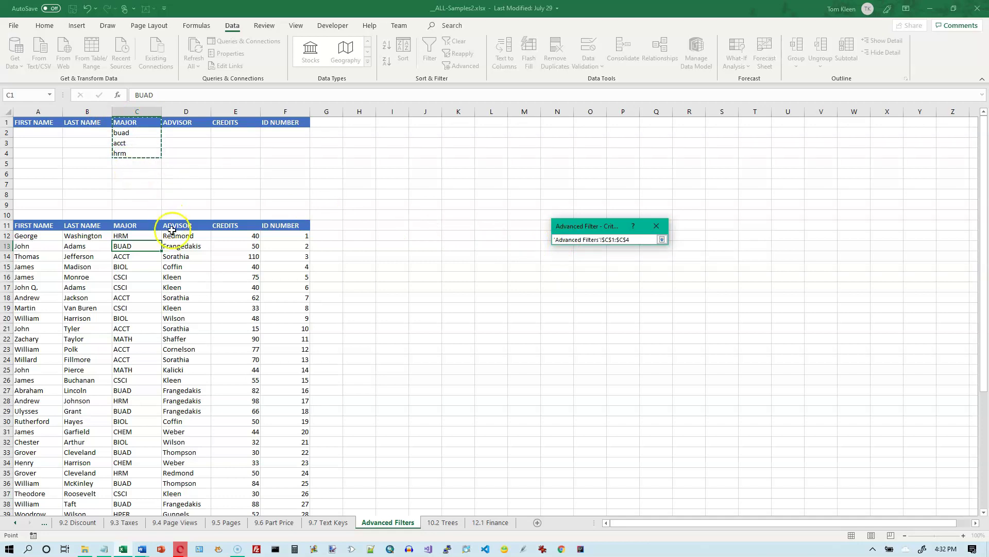
left_click(661, 240)
left_click(607, 329)
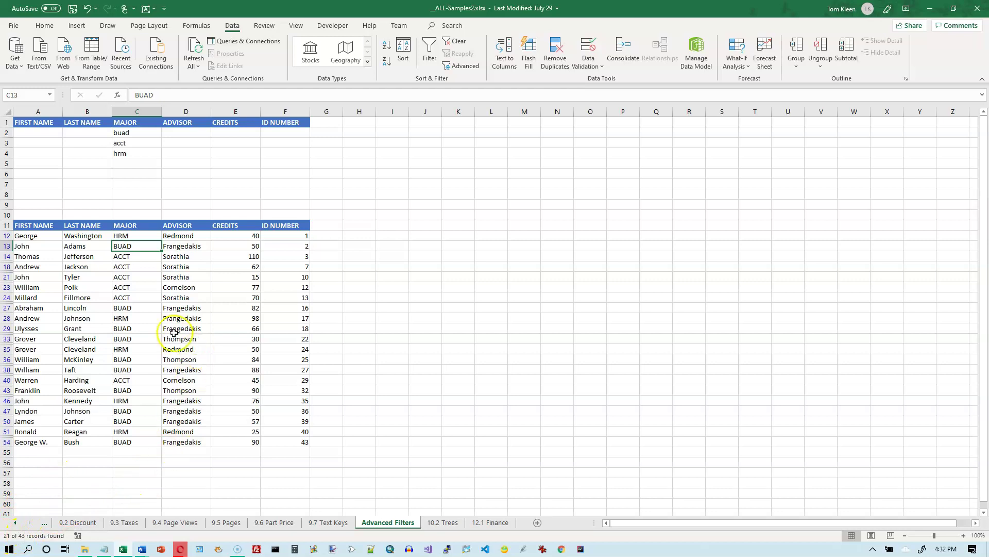
Show all students again, then set the Advanced Filter criteria range to $C$1:$C$5, including empty C5.
left_click(457, 47)
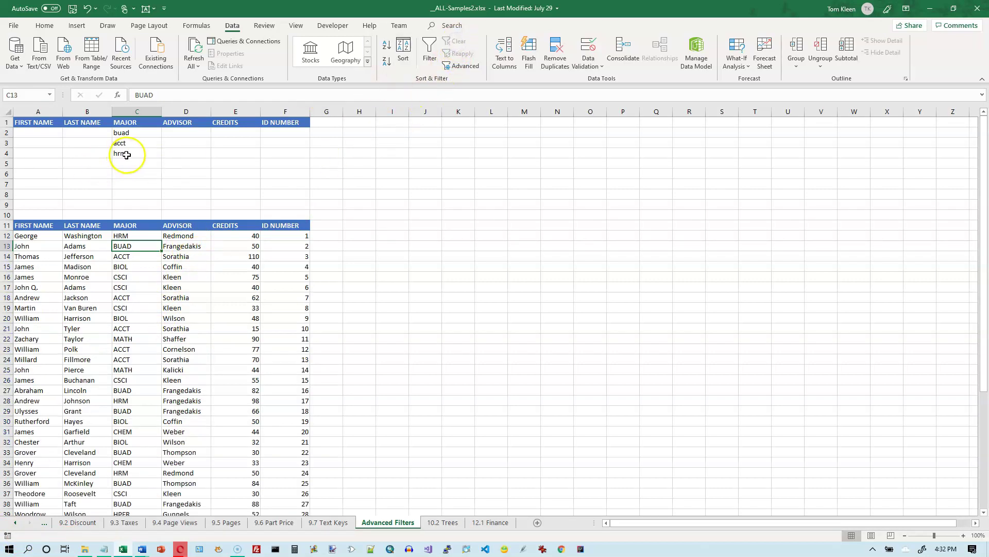
left_click(129, 244)
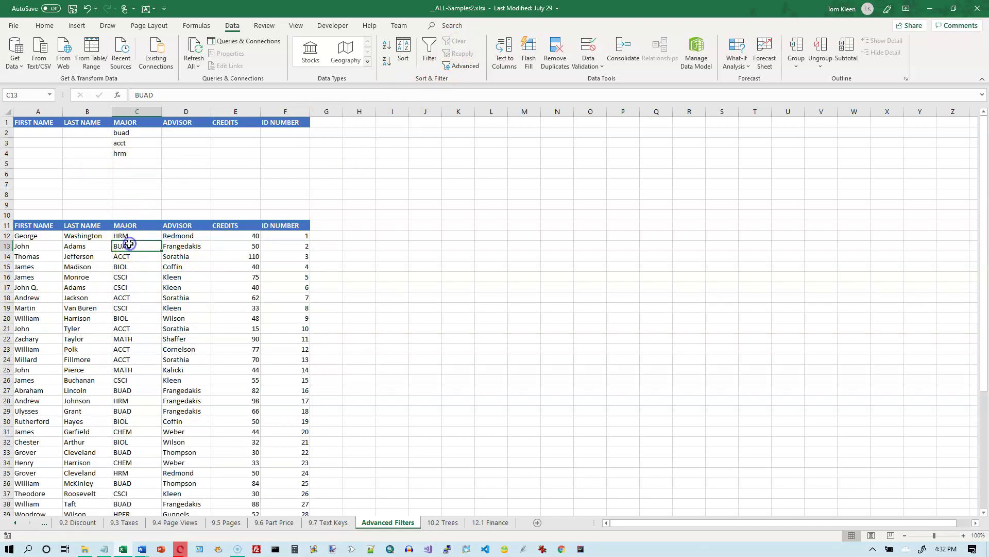
left_click(462, 67)
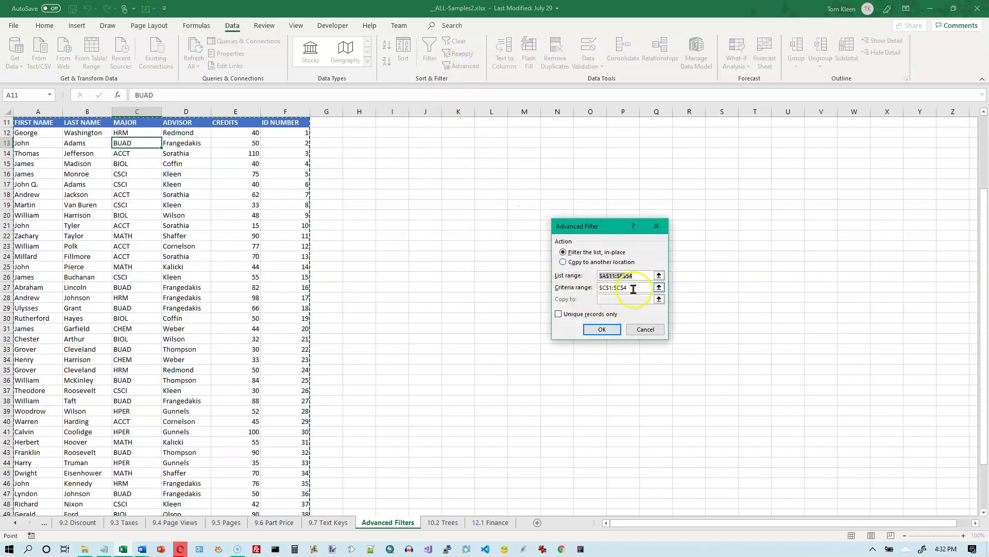
left_click(659, 287)
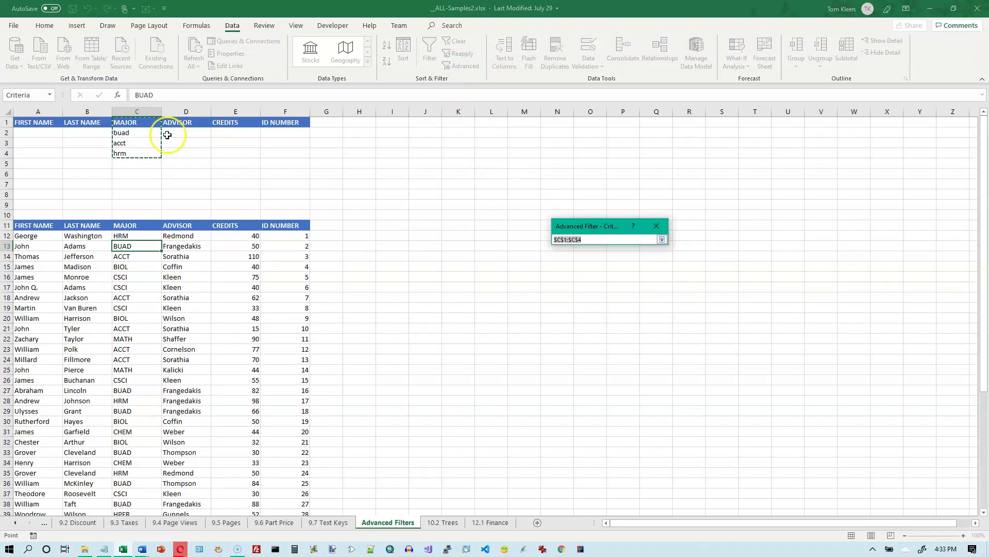
left_click(134, 122)
left_click_drag(134, 140, 133, 160)
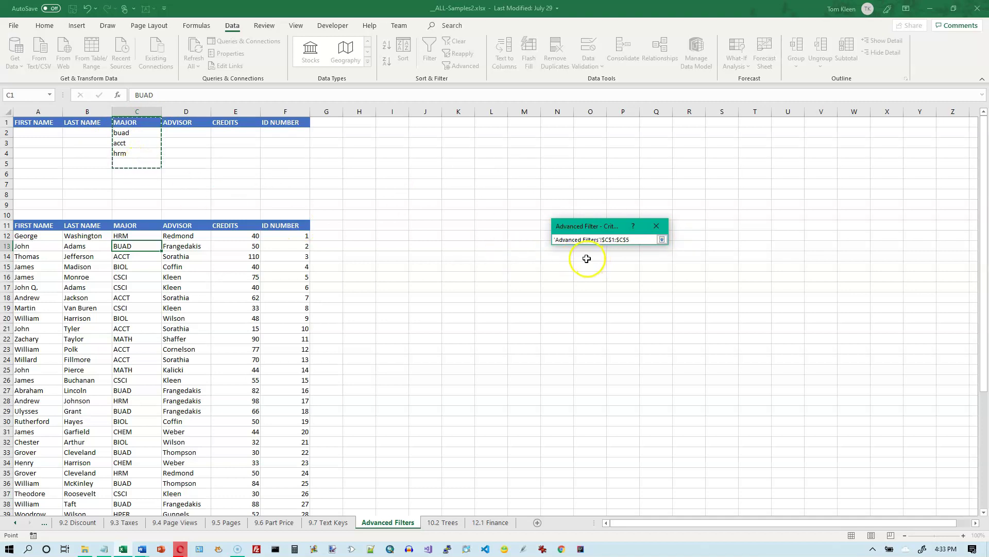
left_click(662, 240)
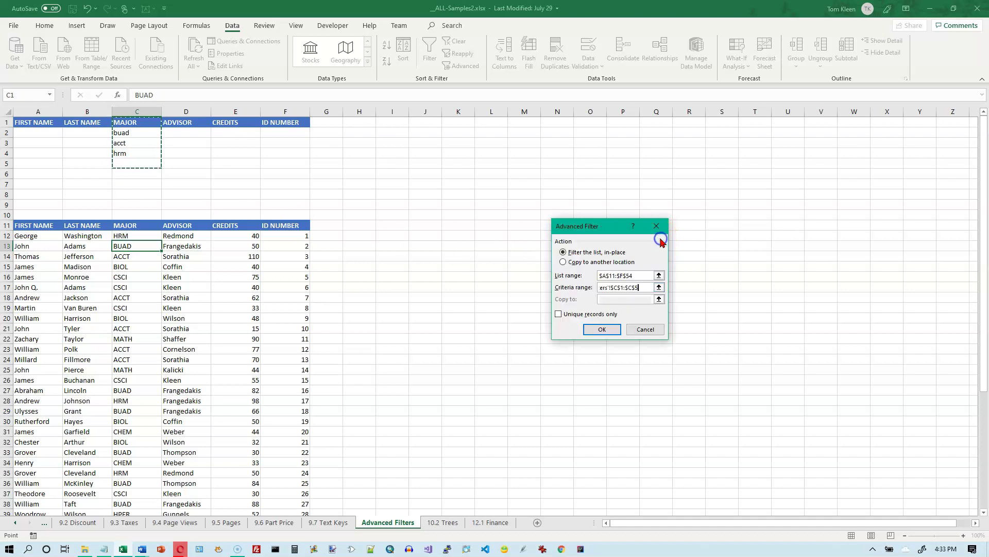
left_click(601, 327)
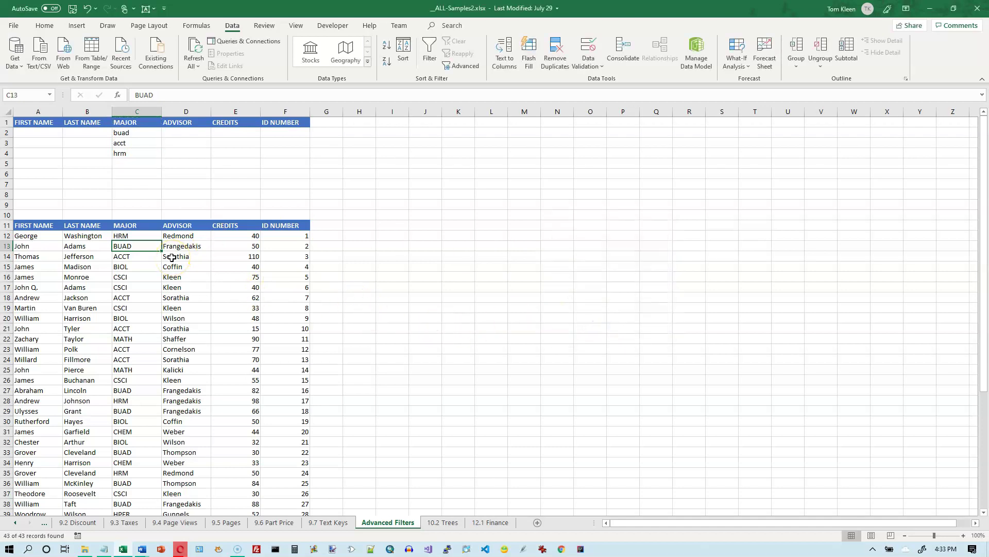
left_click(136, 133)
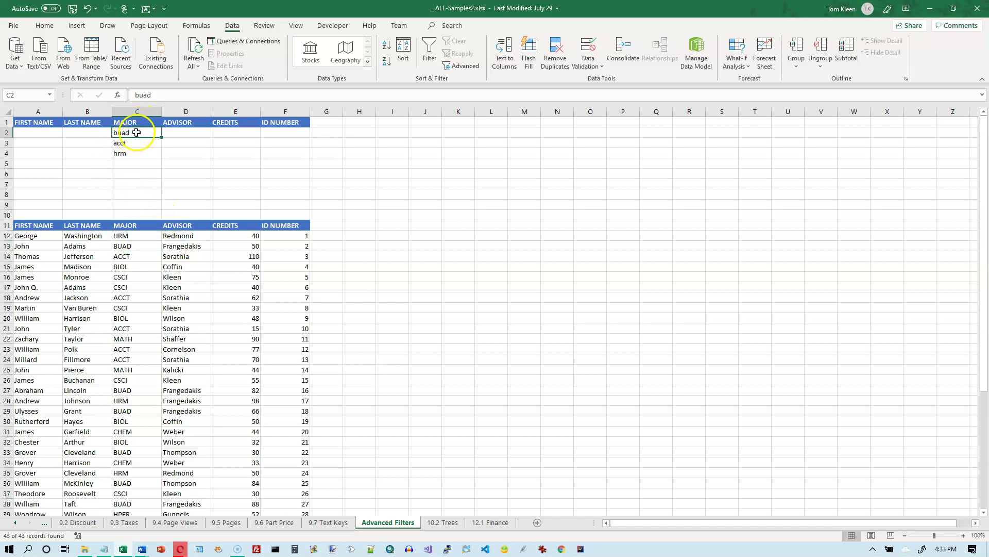
left_click(131, 145)
left_click(131, 153)
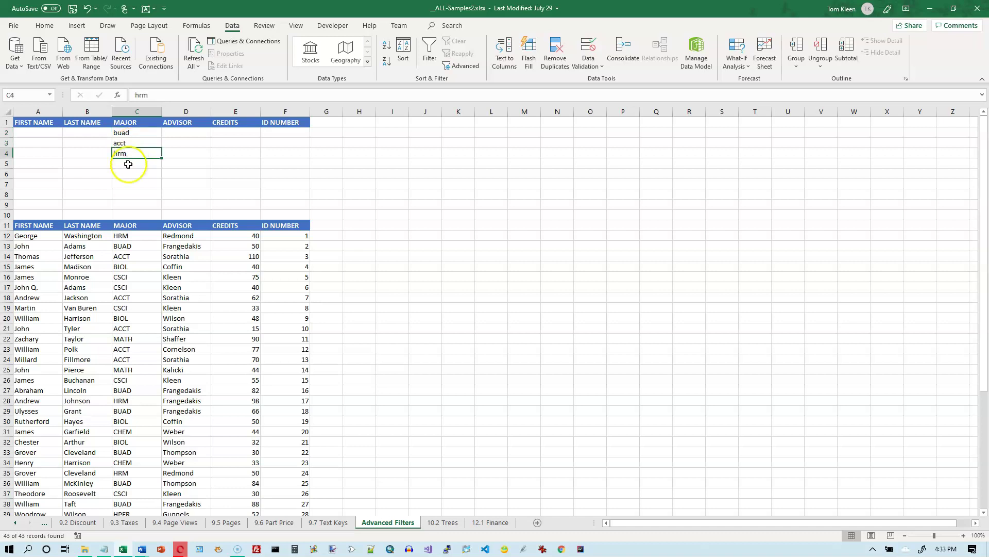
left_click(128, 163)
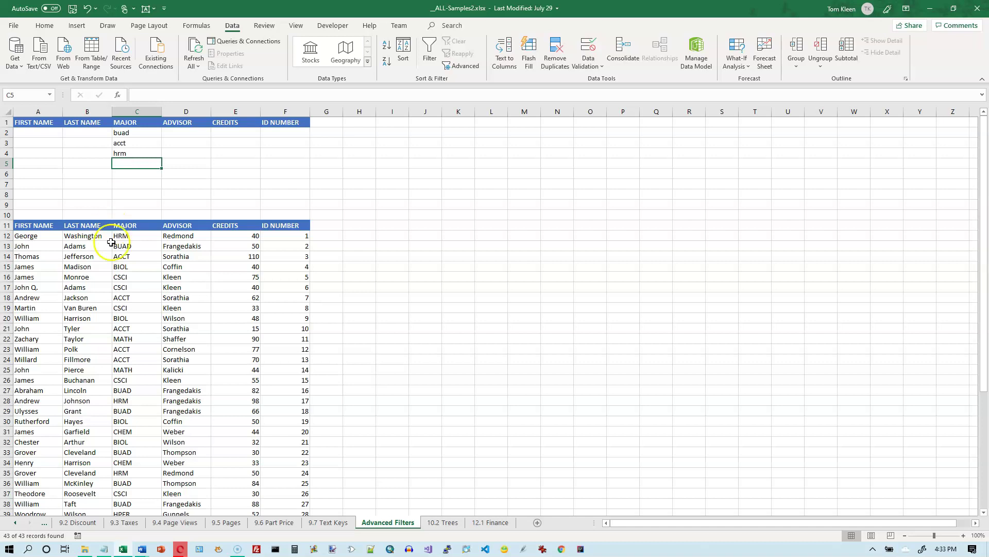
left_click(131, 239)
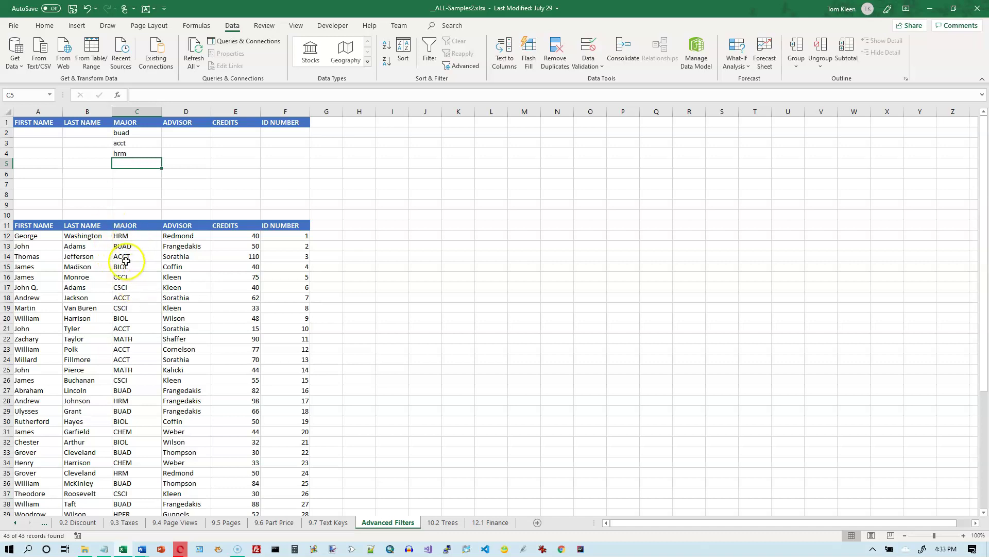
Run Advanced Filter on the student list with criteria range $A$1:$F$4, showing 21 of 43 records.
left_click(117, 246)
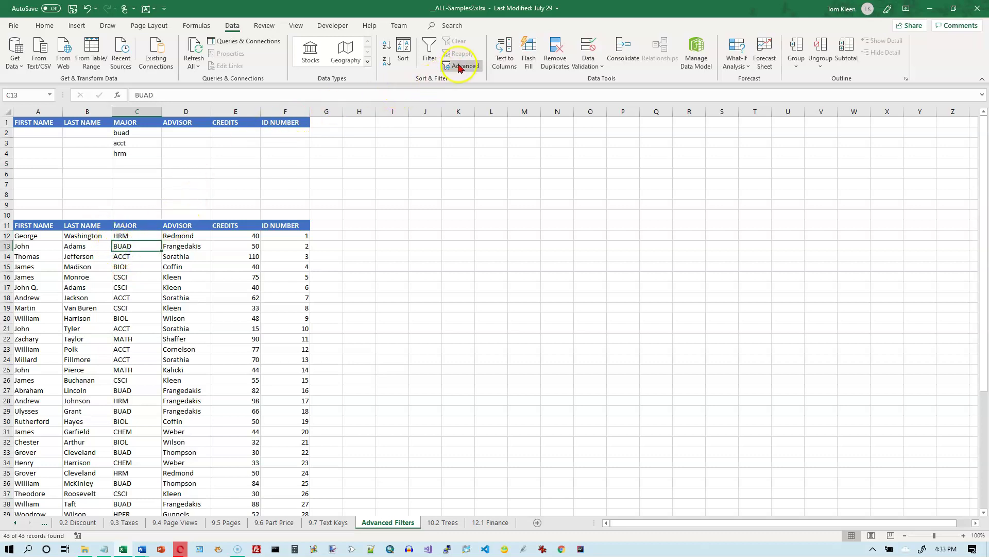
left_click(460, 65)
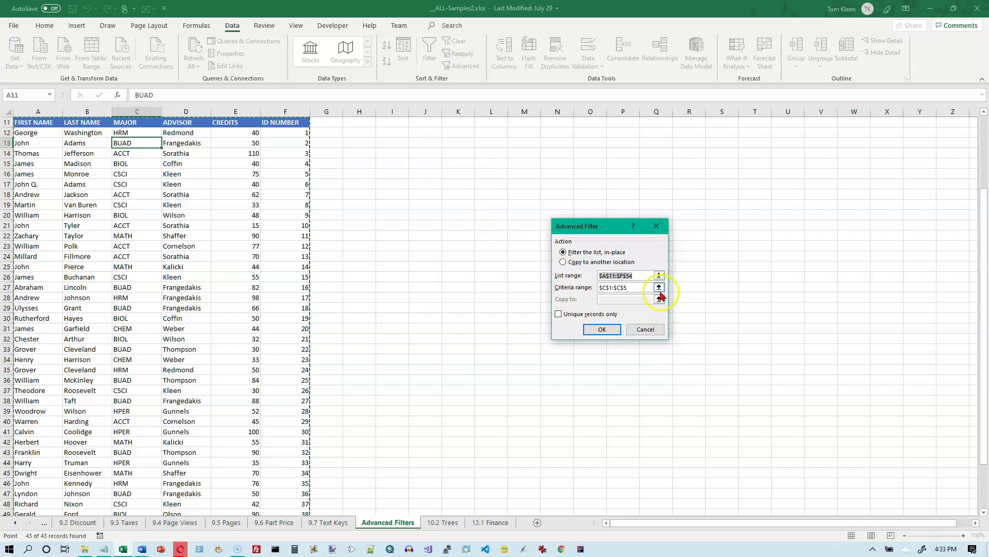
left_click(659, 287)
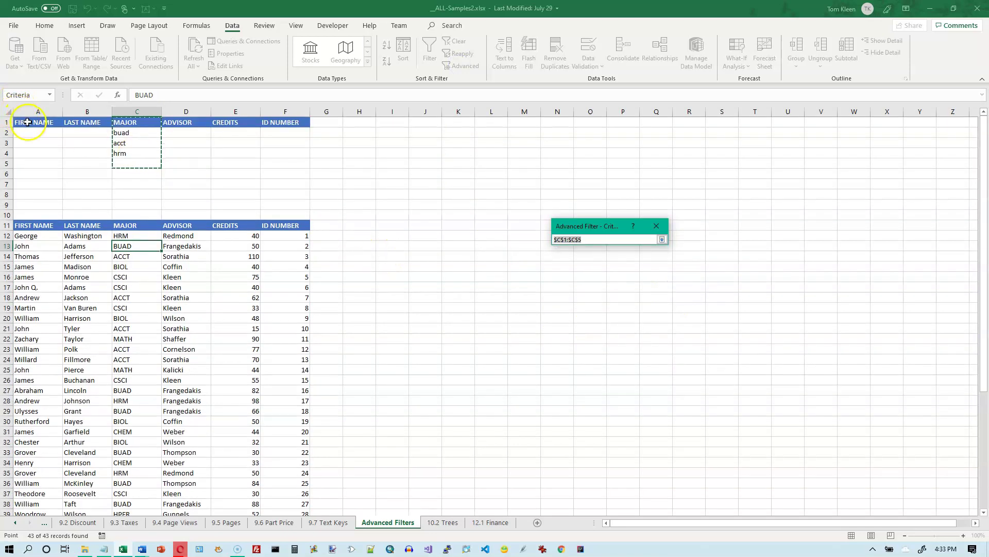
left_click_drag(27, 122, 93, 142)
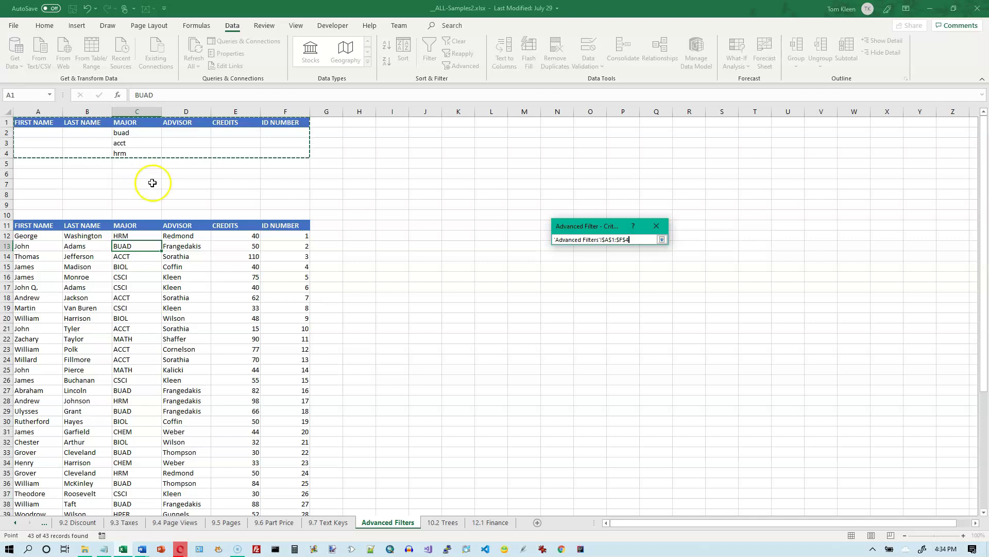
left_click(661, 240)
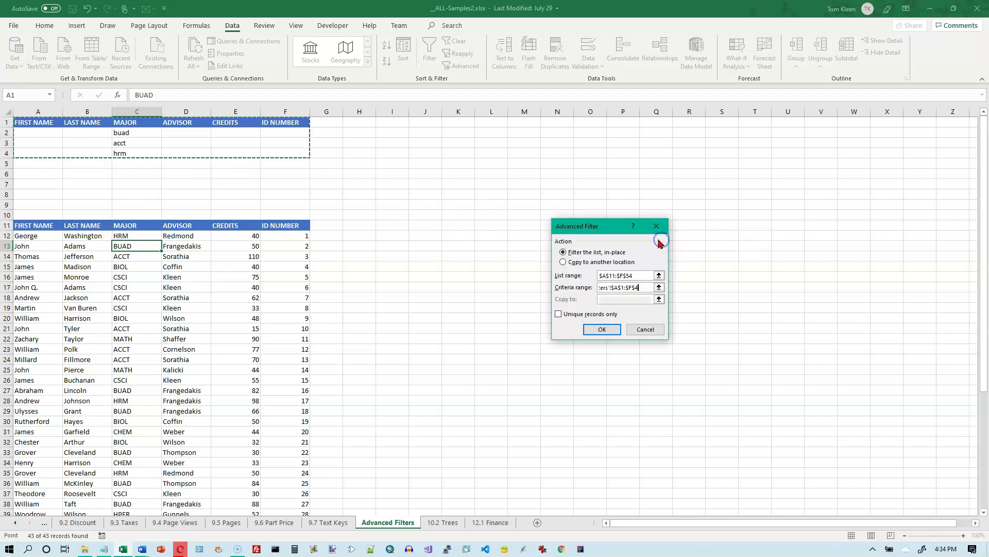
left_click(602, 330)
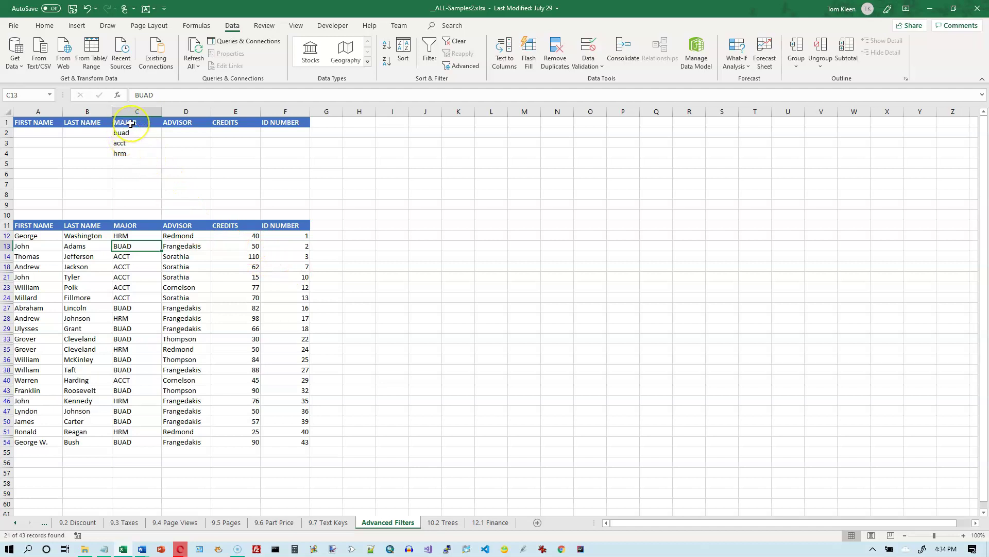
left_click(38, 225)
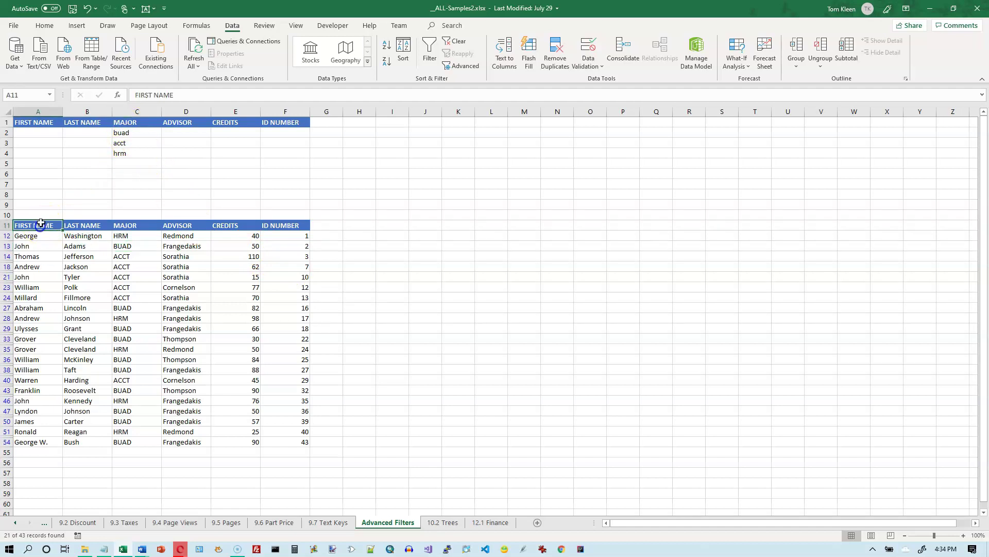
left_click(38, 122)
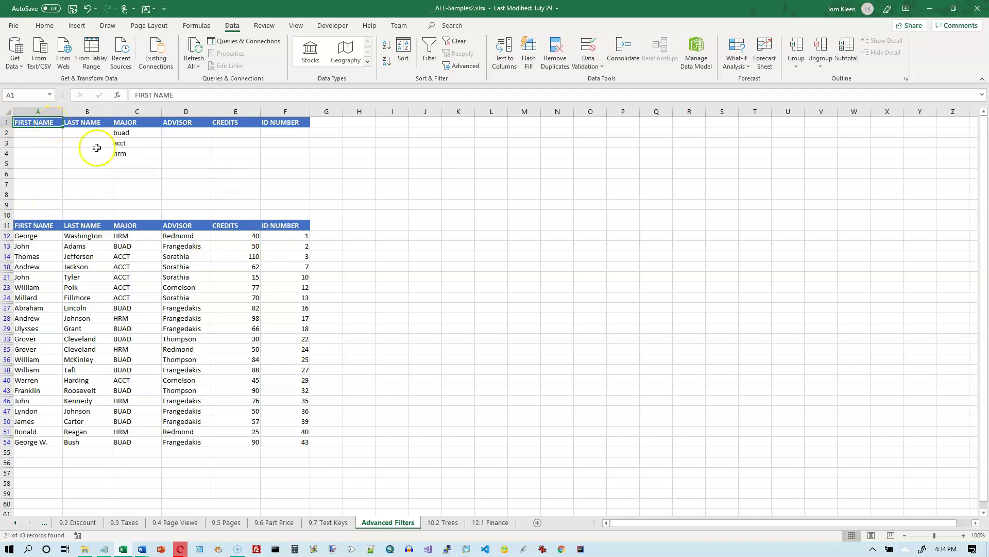
double_click(141, 122)
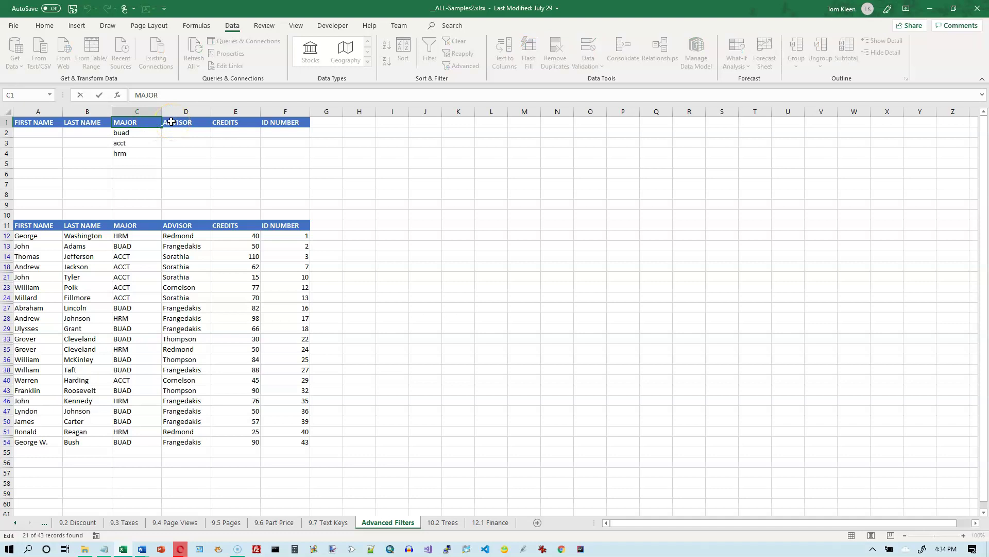
left_click(139, 195)
double_click(145, 227)
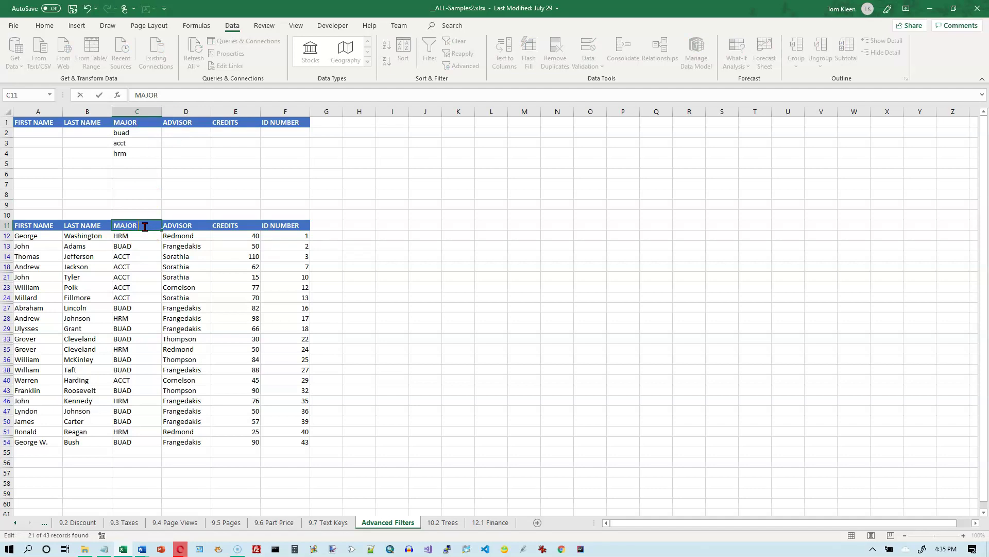
key("Return")
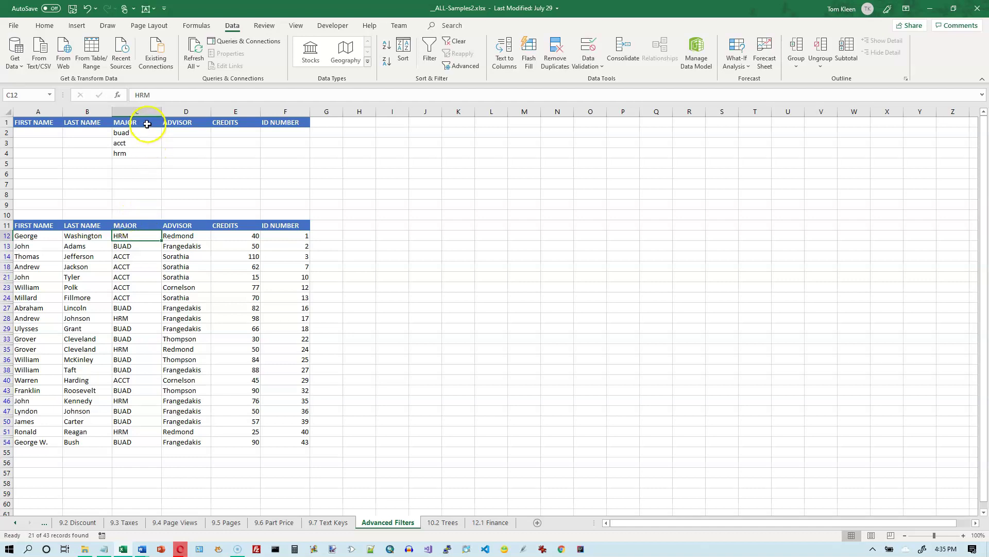
double_click(146, 225)
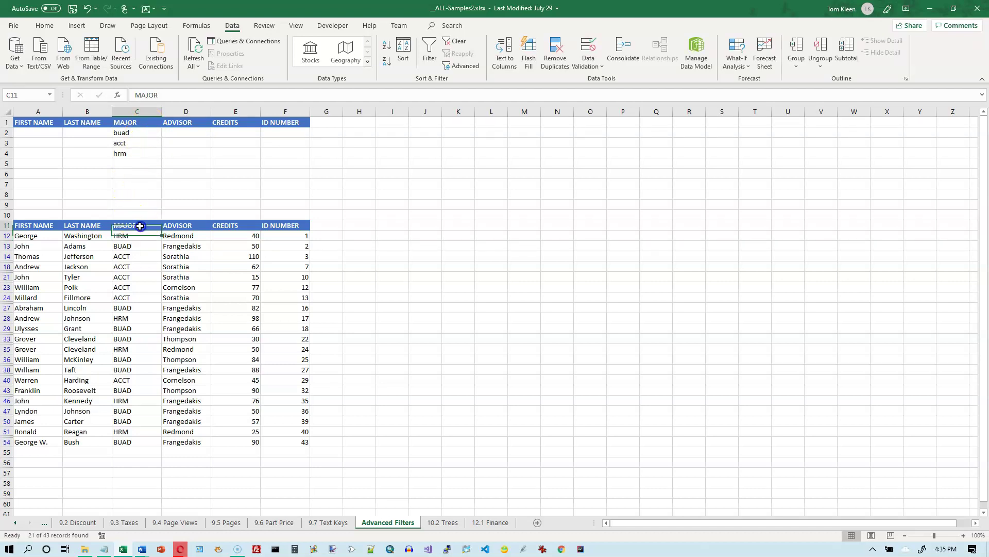
left_click(170, 95)
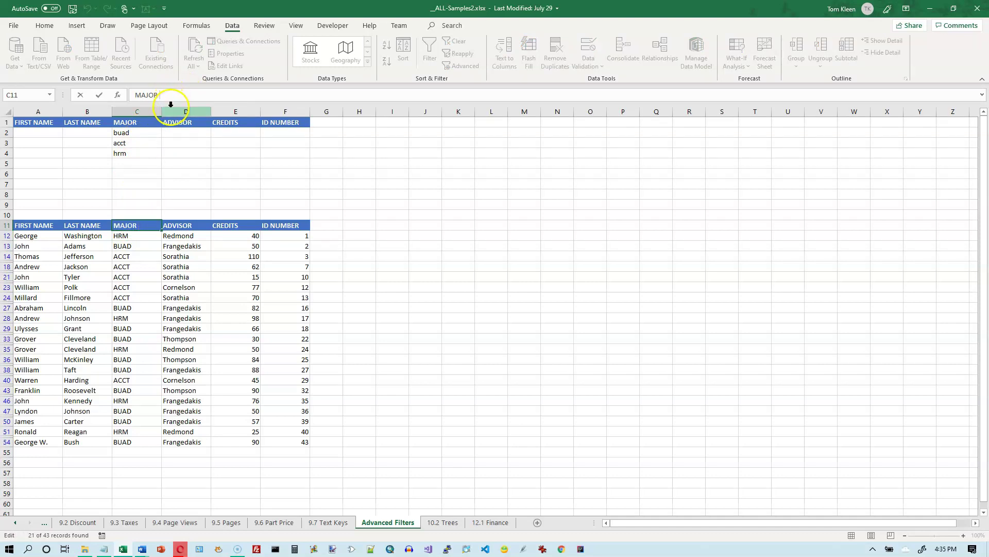
key("Escape")
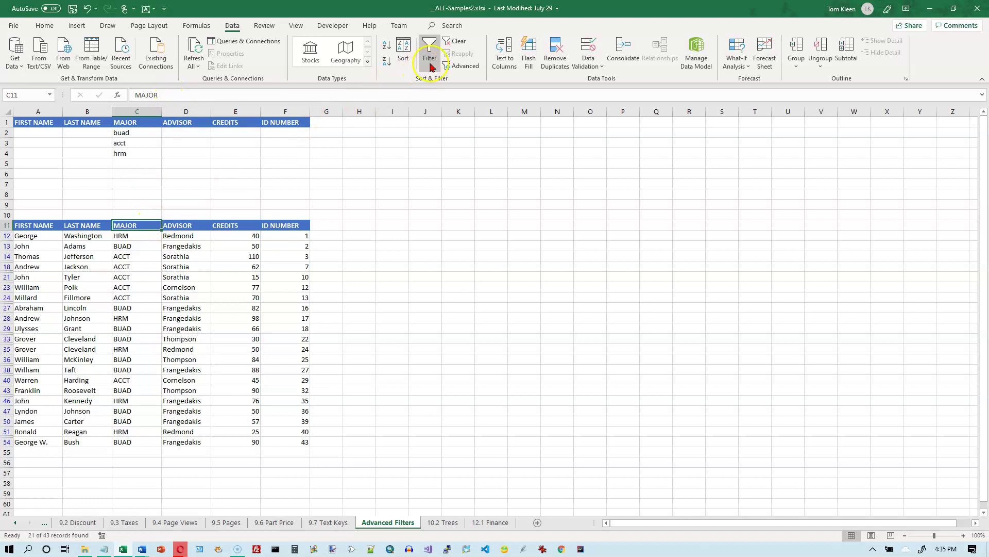
Clear the filter and rerun Advanced Filter with criteria range $C$1:$C$4, which returns 0 of 43 records.
left_click(456, 41)
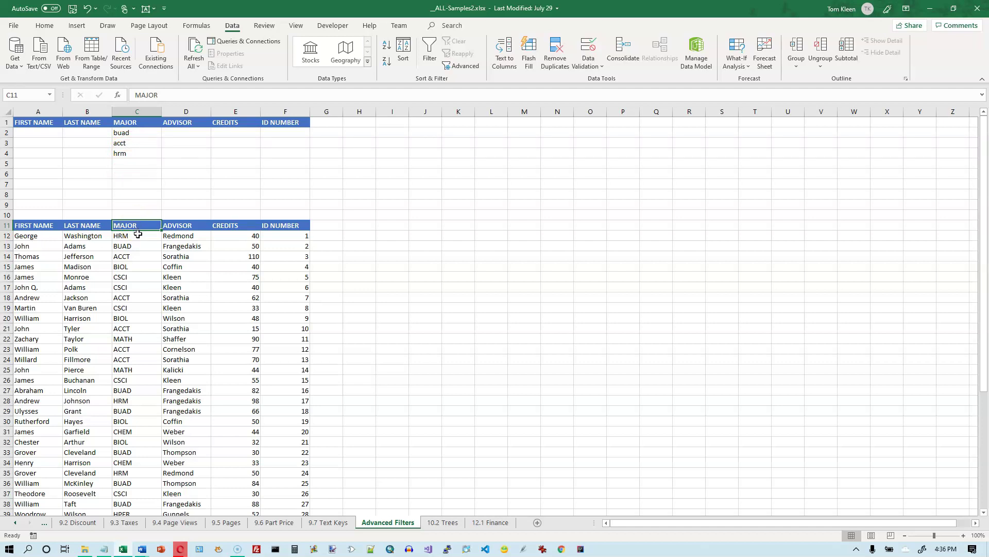
left_click(138, 234)
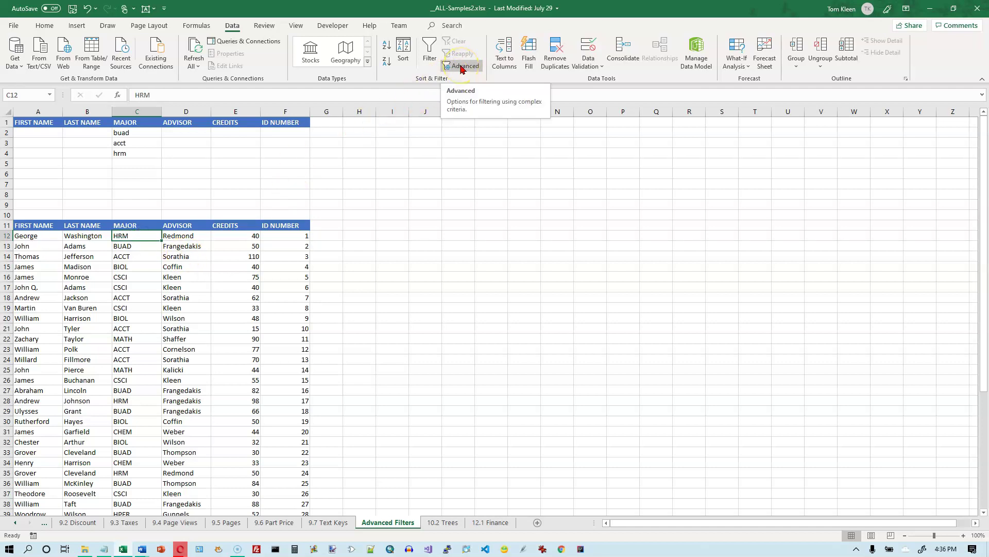
left_click(462, 69)
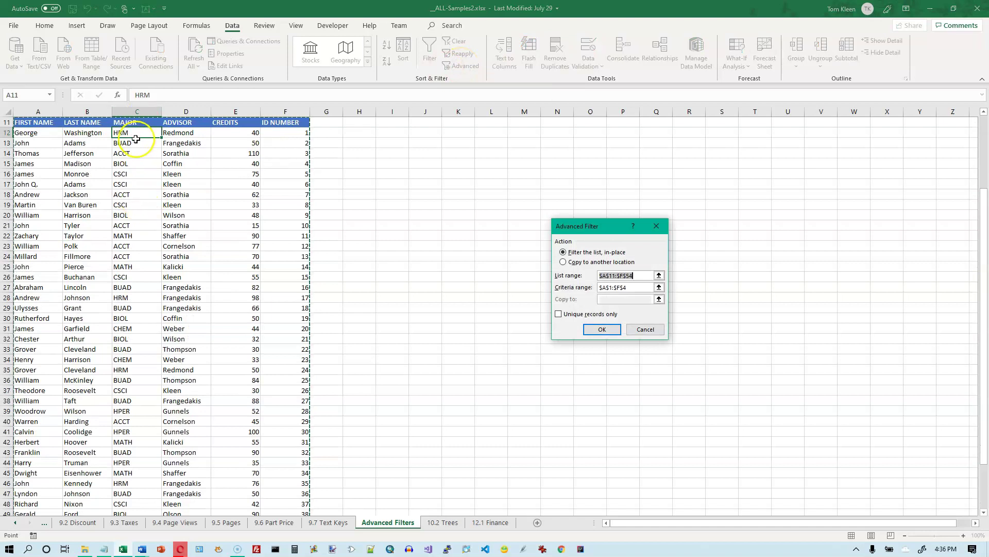
left_click(659, 287)
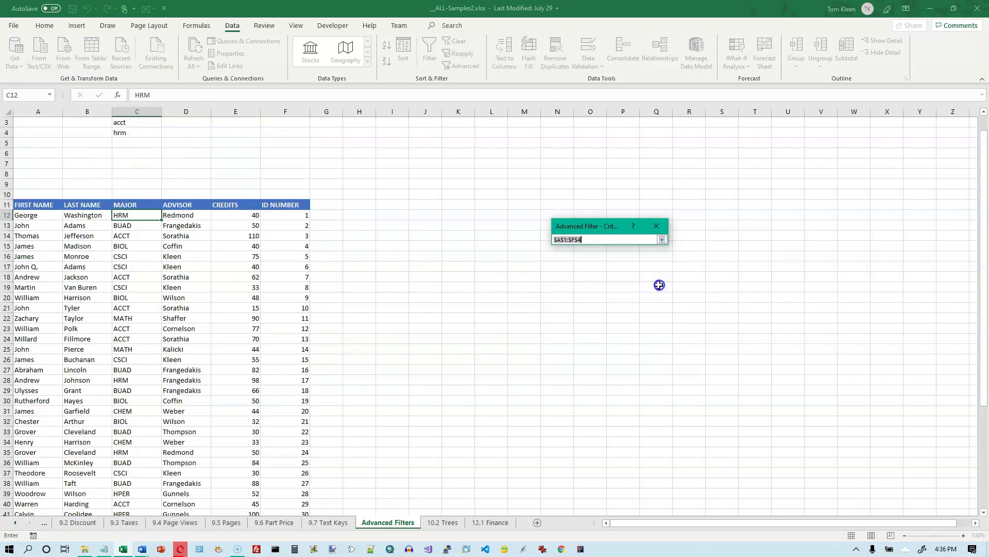
left_click_drag(137, 122, 137, 151)
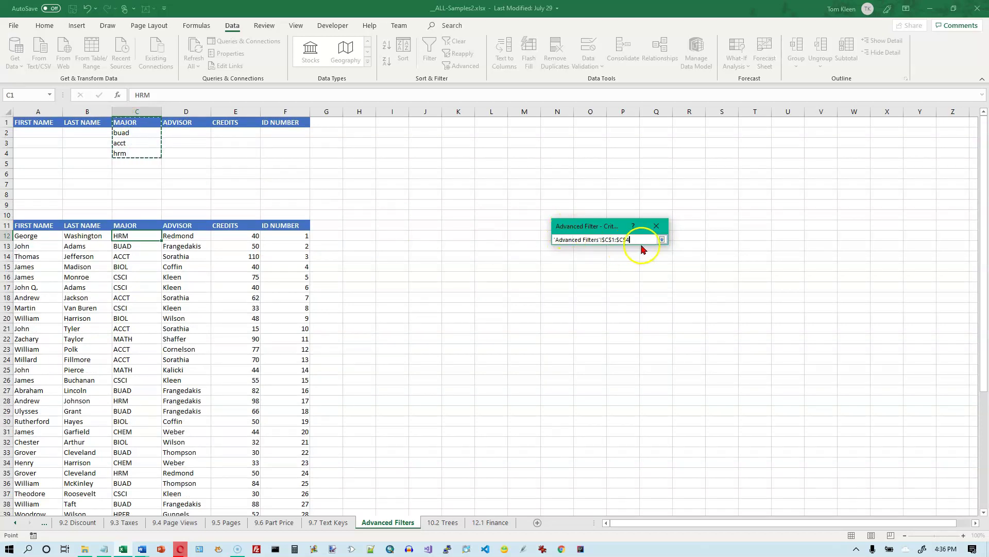
left_click(662, 239)
left_click(604, 329)
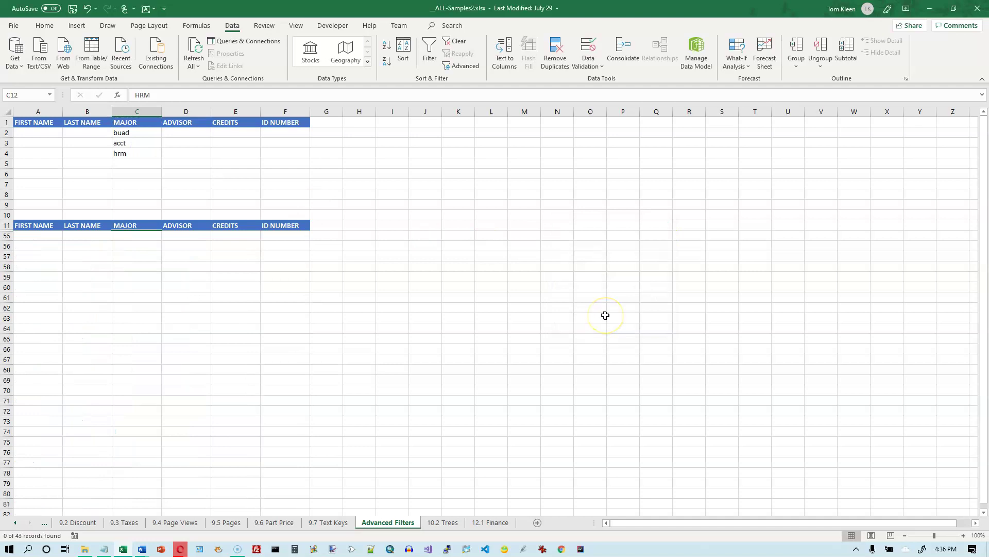